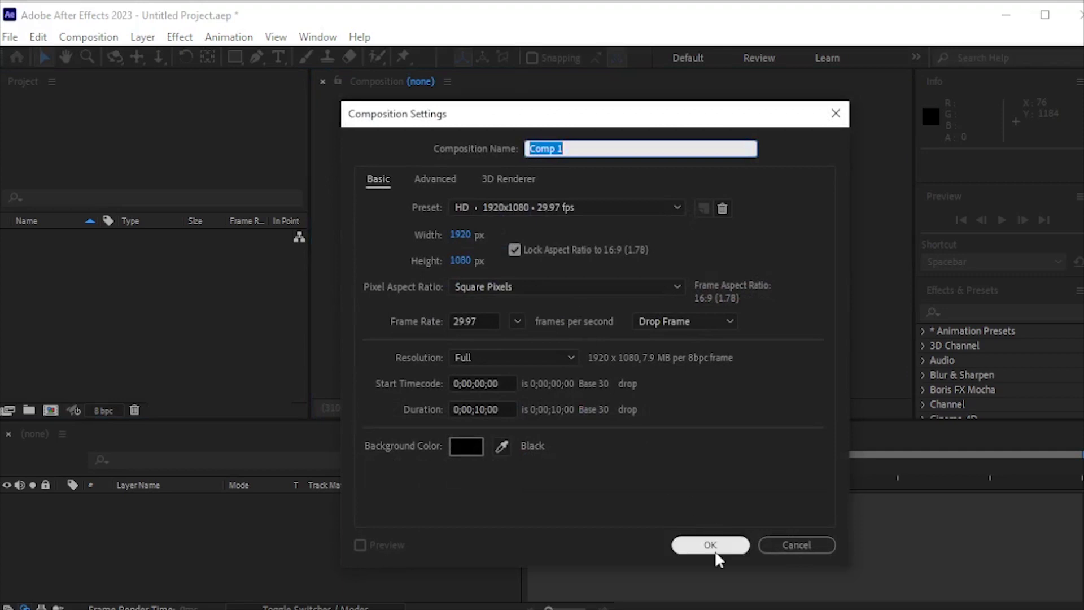
Confirm Comp 1 at 1920×1080, 29.97 fps, with a 0;00;10;00 duration.
left_click(712, 545)
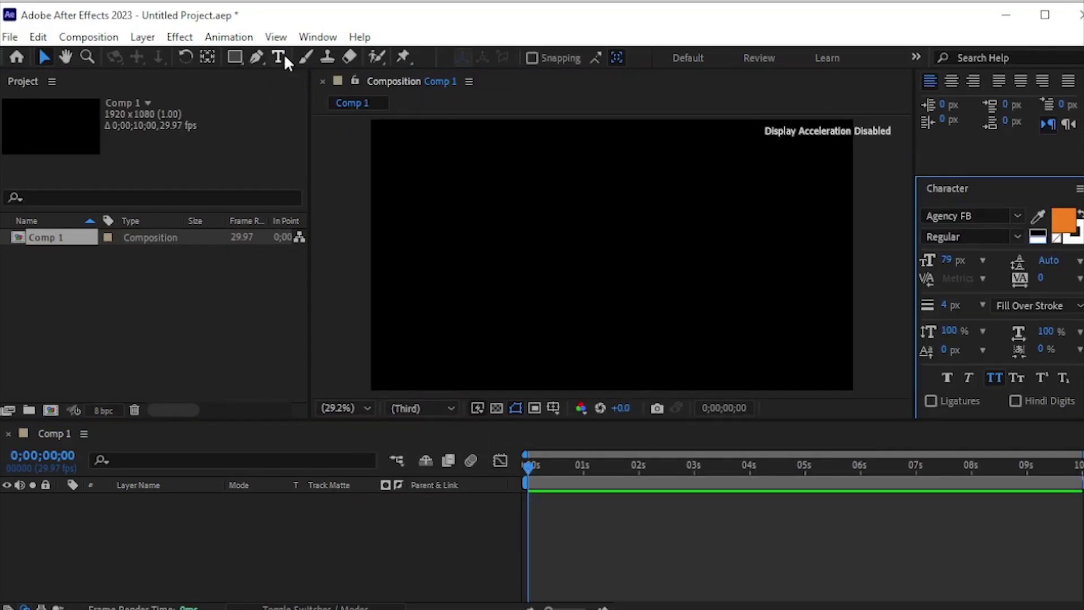
Create a text layer reading 'ONE CLICK AWAY FROM DESIGN EXCELLENCE' in the comp.
left_click(284, 57)
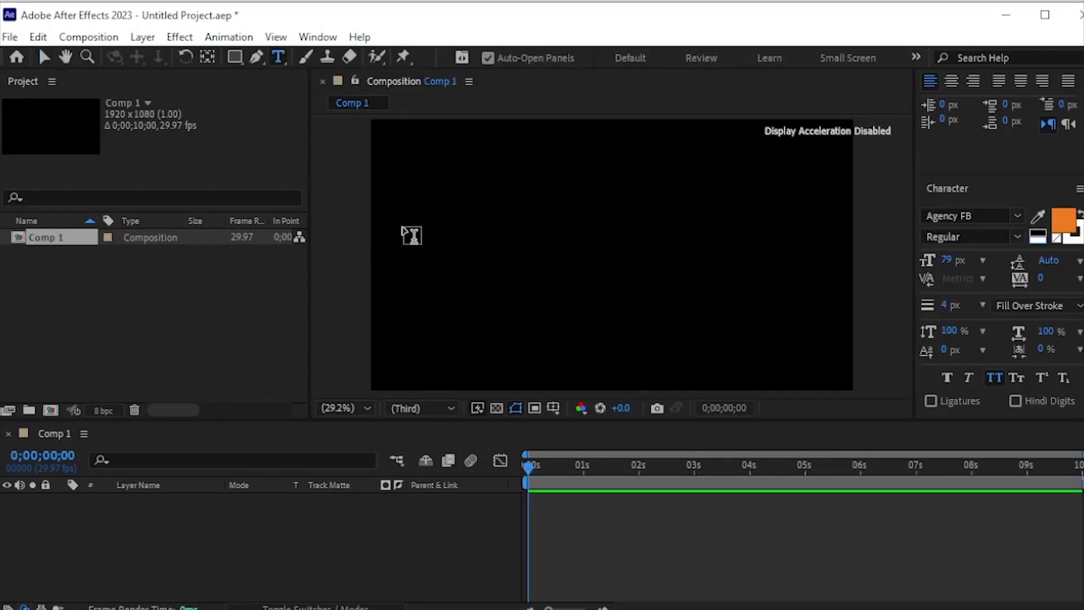
left_click(404, 231)
type("One click away from design excellence")
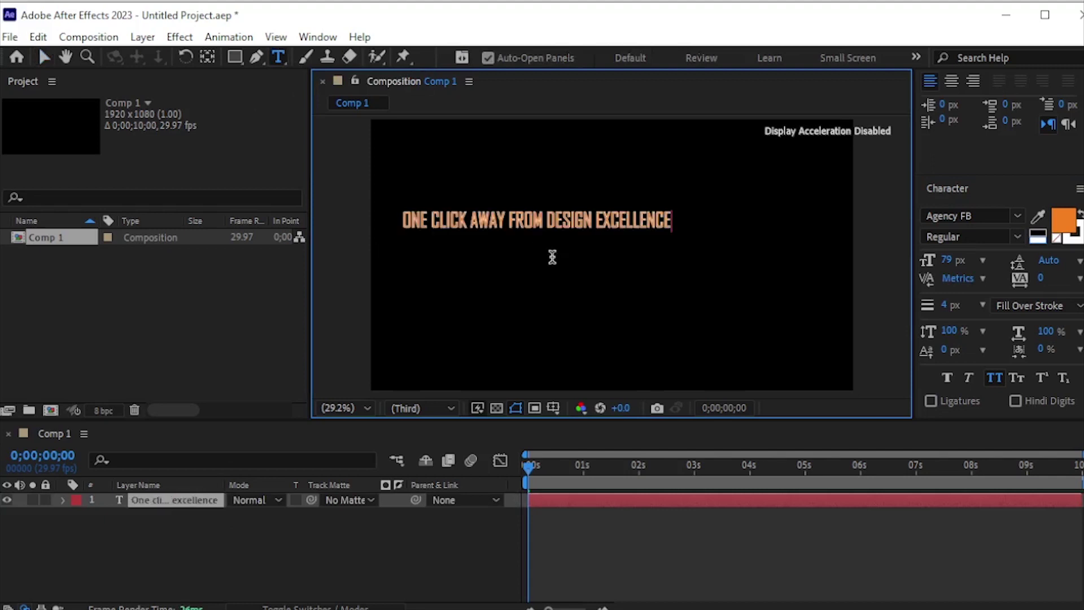
Change the whole text line's font to Bahnschrift.
key("ctrl+a")
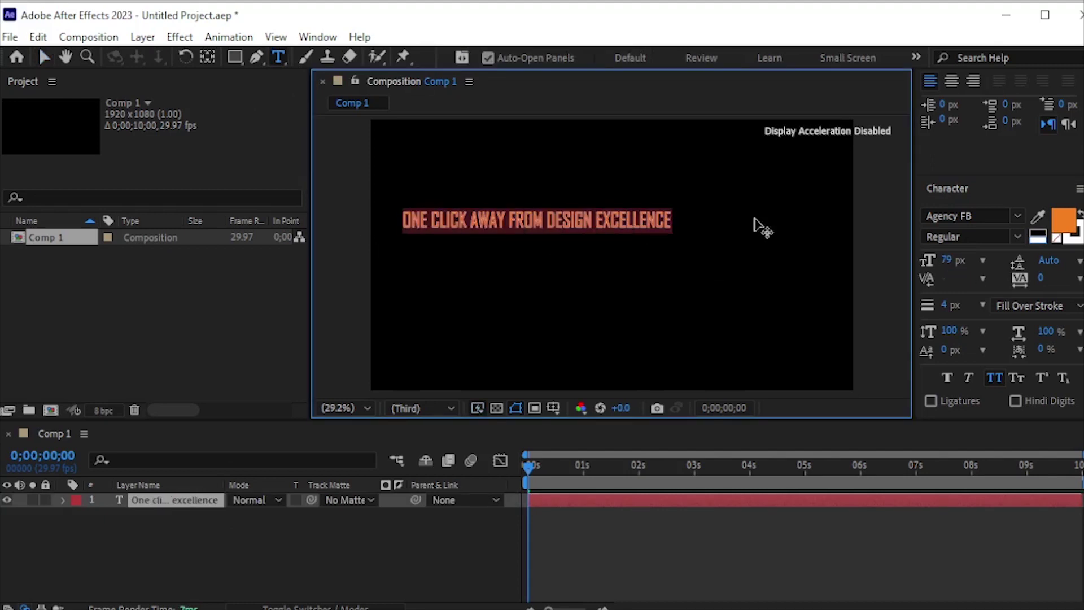
left_click(1017, 222)
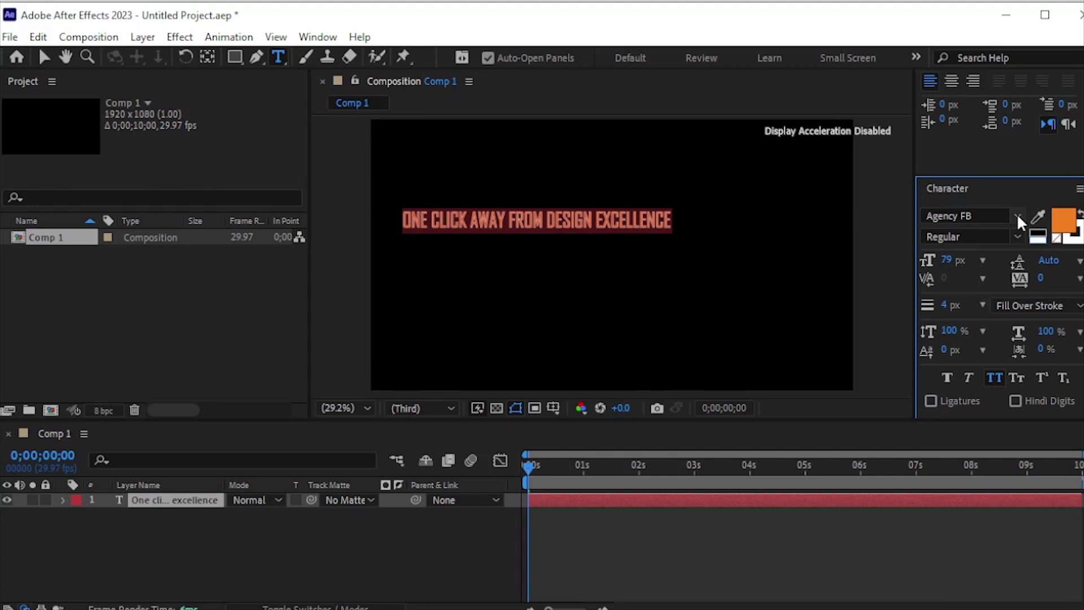
left_click(1017, 216)
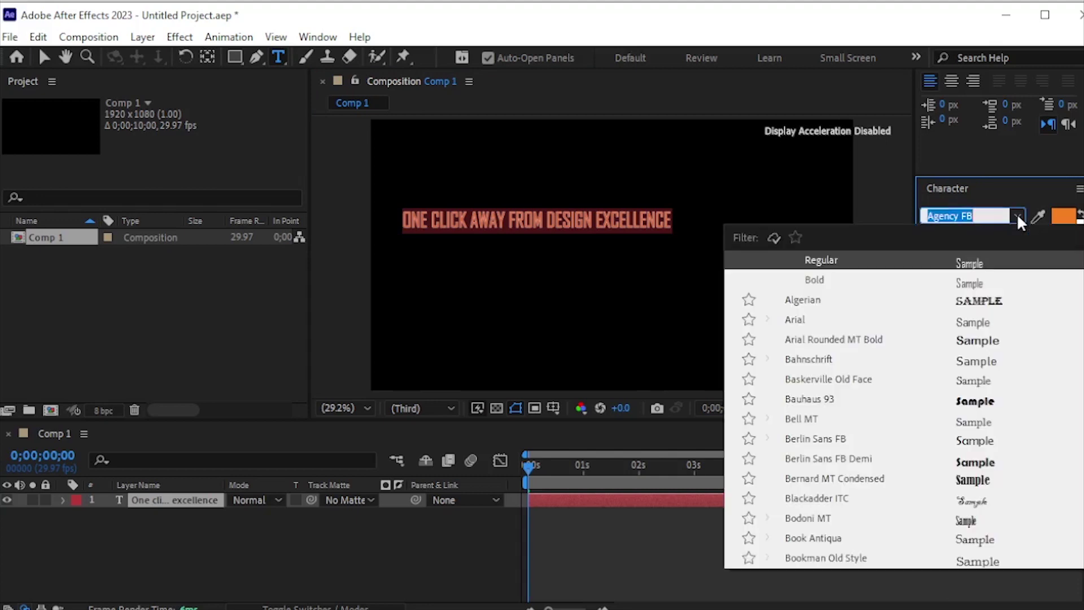
left_click(987, 361)
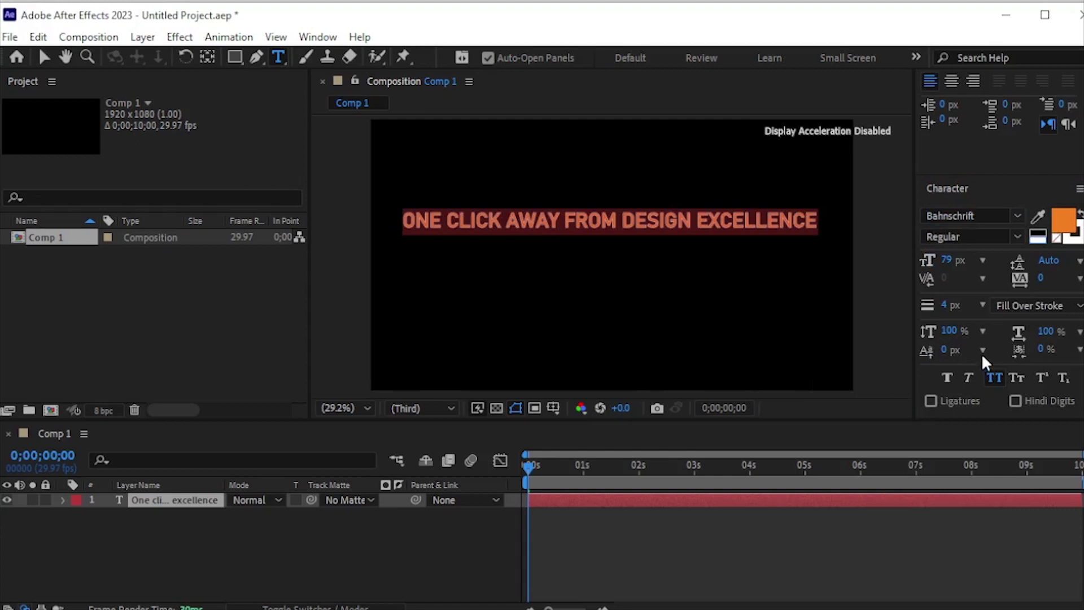
left_click(44, 57)
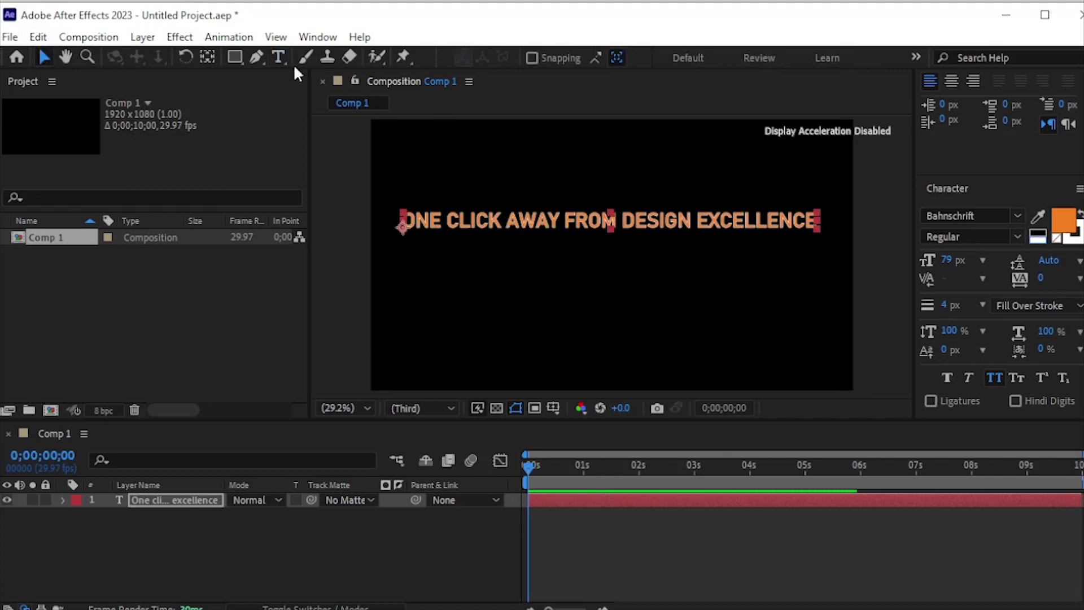
Centre the text layer's anchor point with Ctrl+Alt+Home, then return to the Selection tool.
left_click(208, 56)
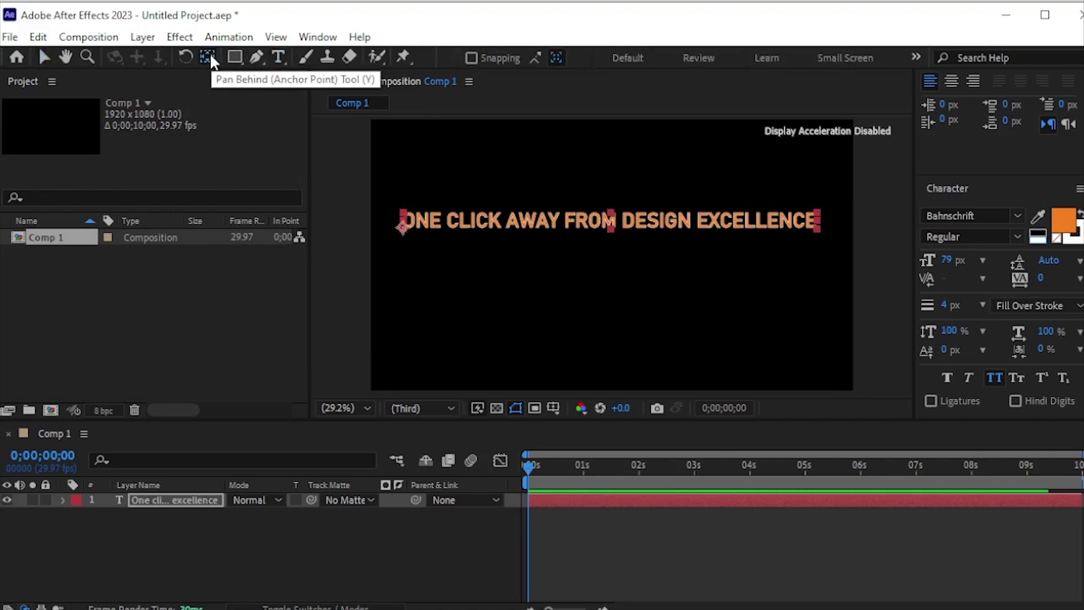
key("ctrl+alt+Home")
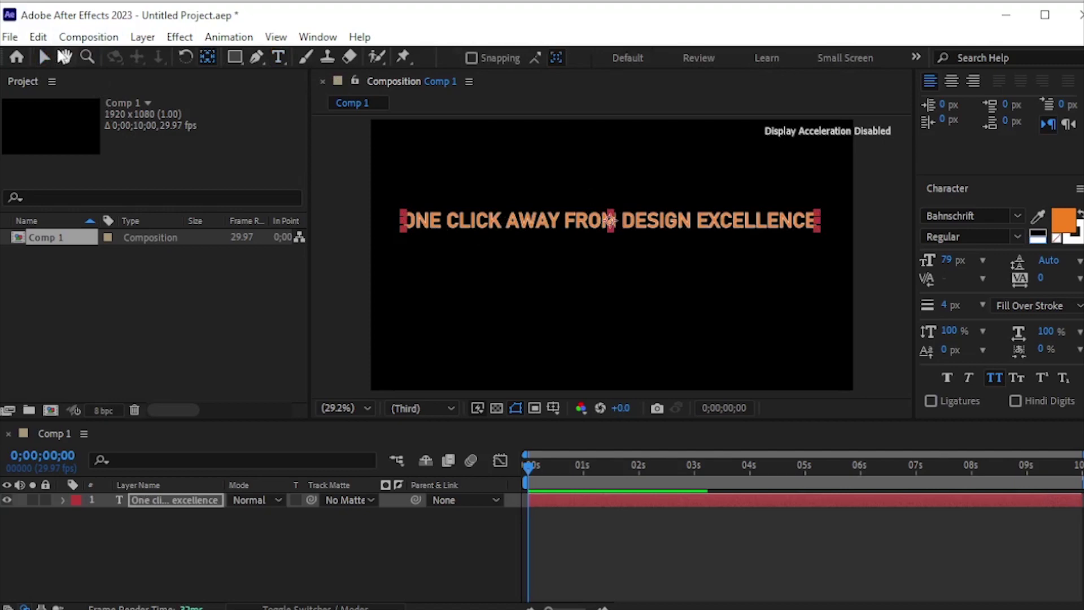
left_click(48, 58)
left_click(888, 209)
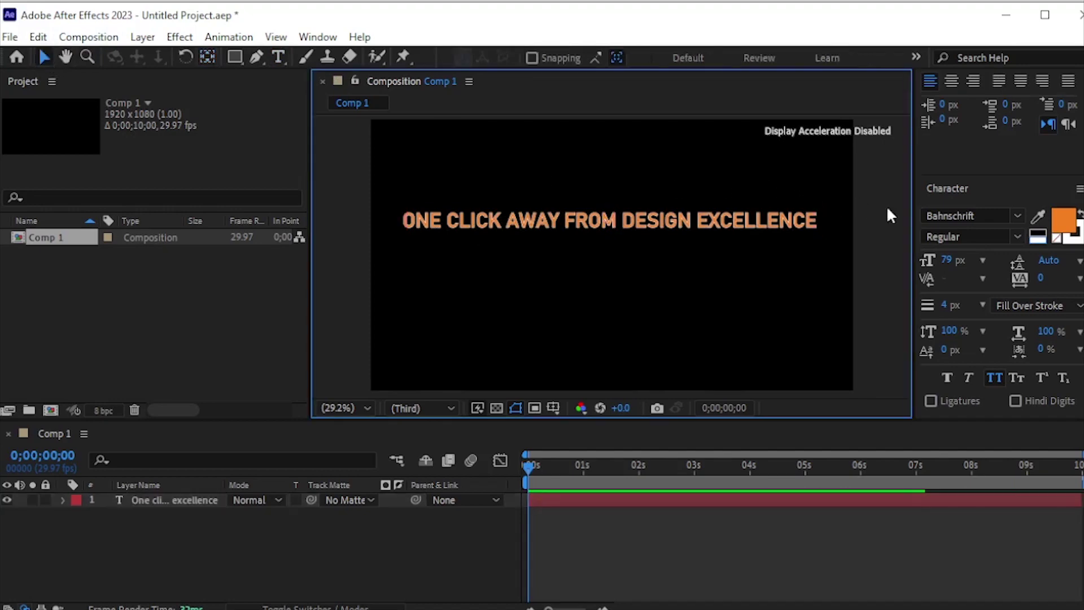
Search effects for 'cc cy' and drag CC Cylinder onto the text layer.
scroll(1073, 206, "up", 15)
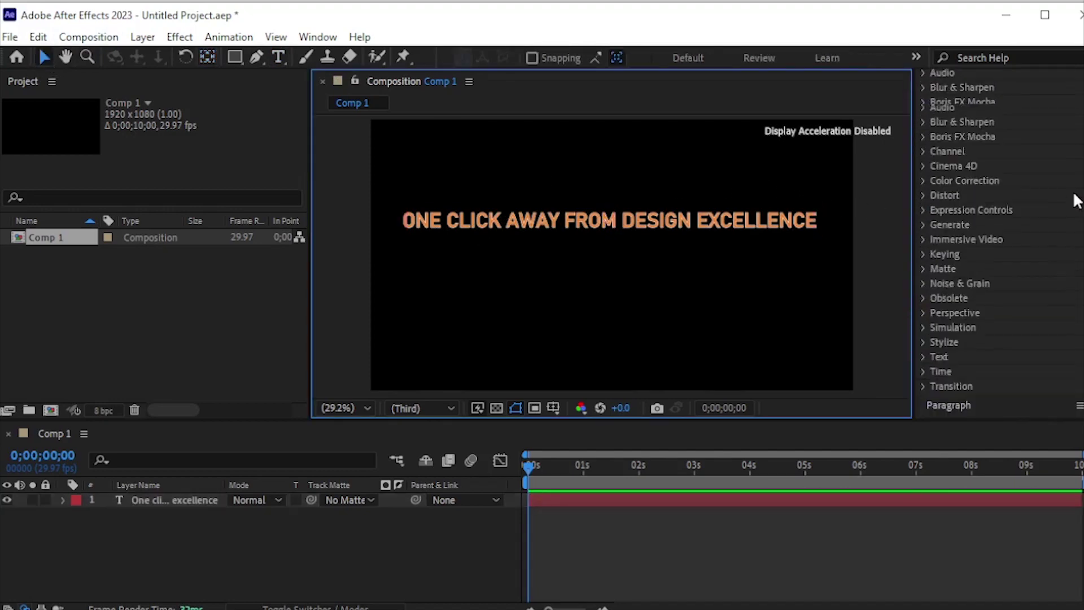
left_click(991, 232)
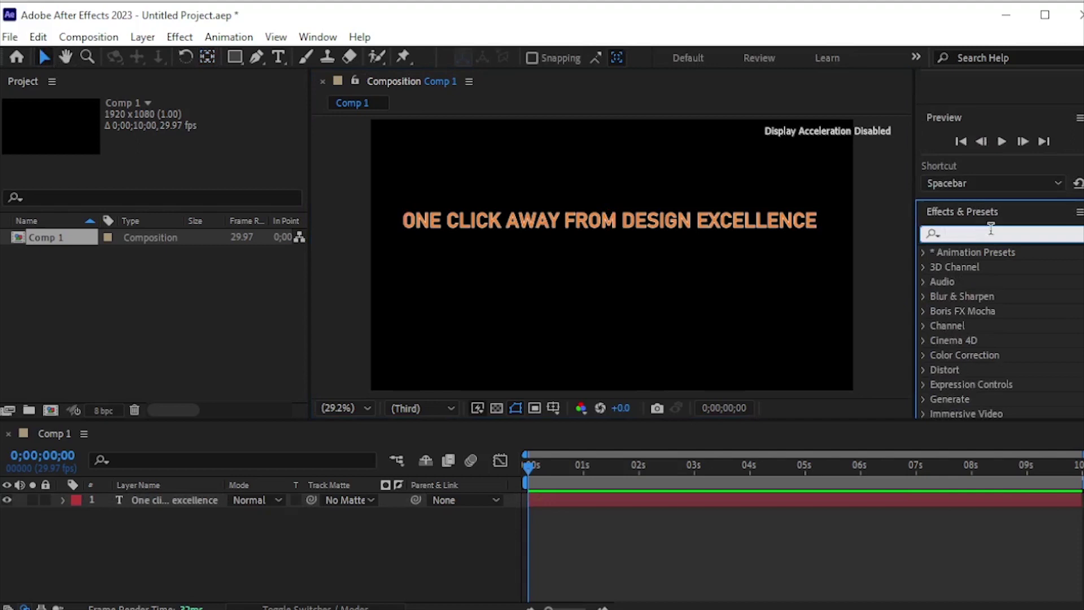
type("cc cy")
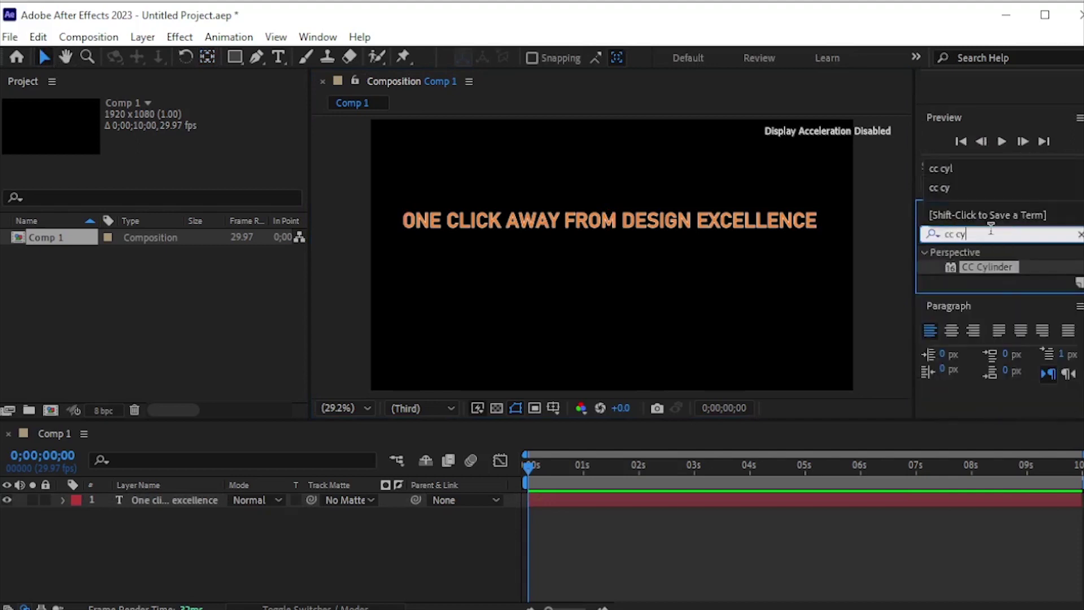
left_click(1003, 263)
left_click_drag(1010, 267, 658, 220)
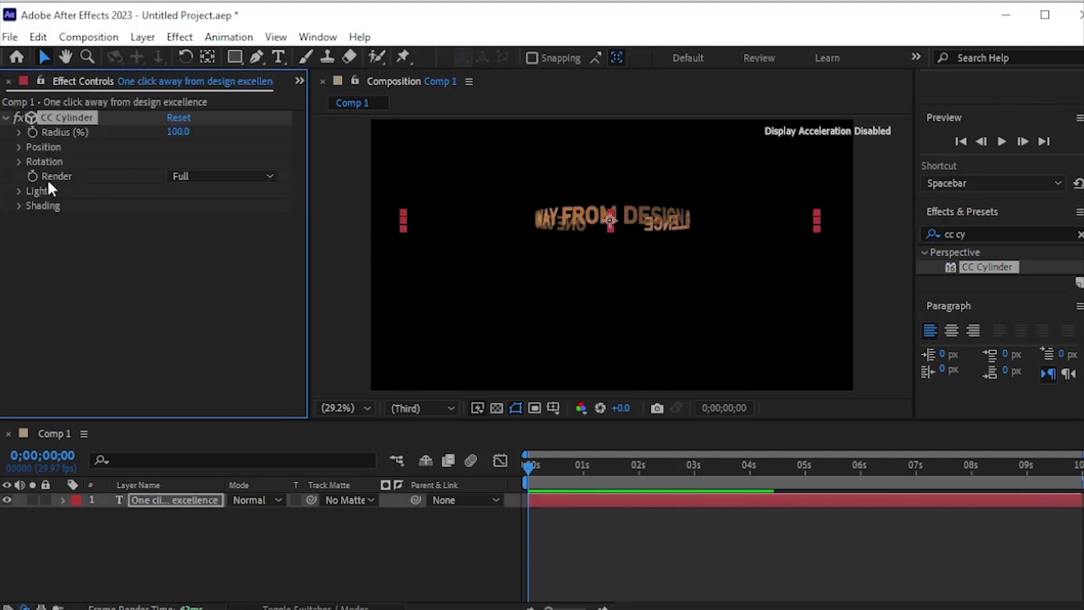
Set the CC Cylinder Rotation X to 17°.
left_click(19, 161)
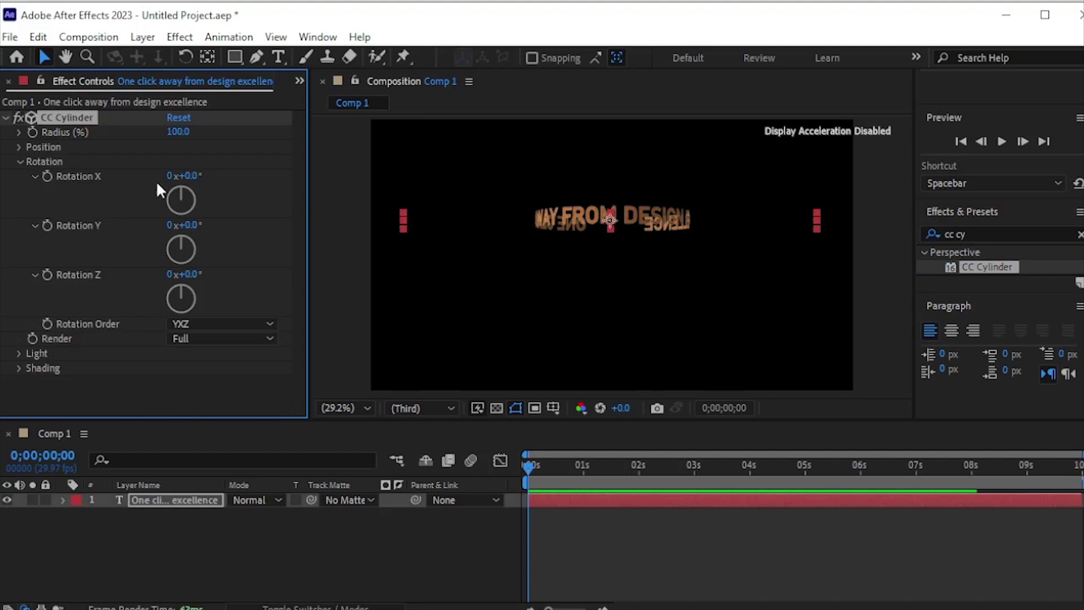
left_click(188, 176)
type("17")
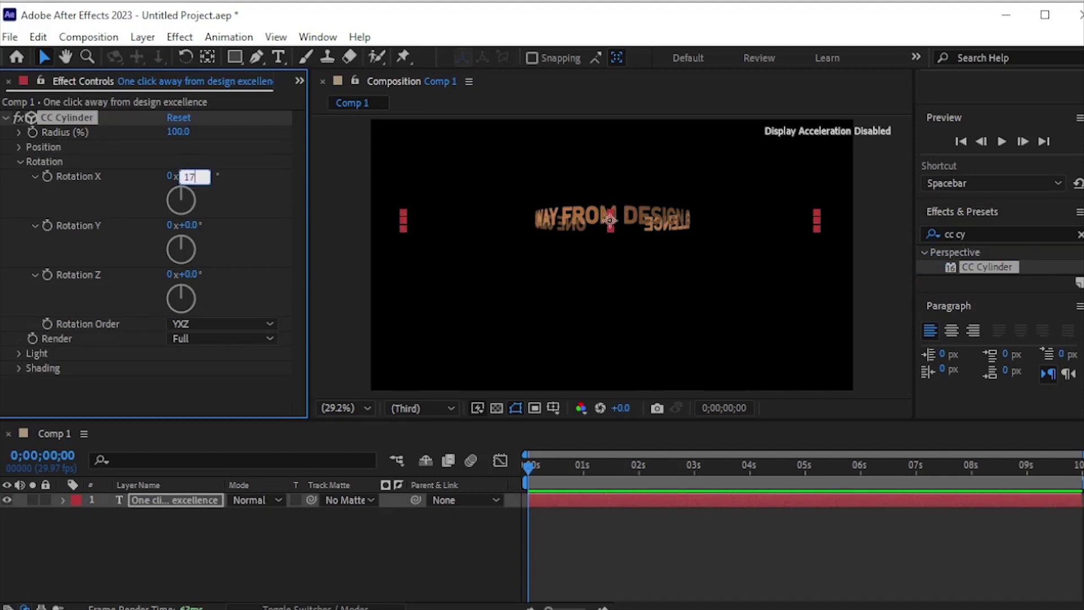
key("Return")
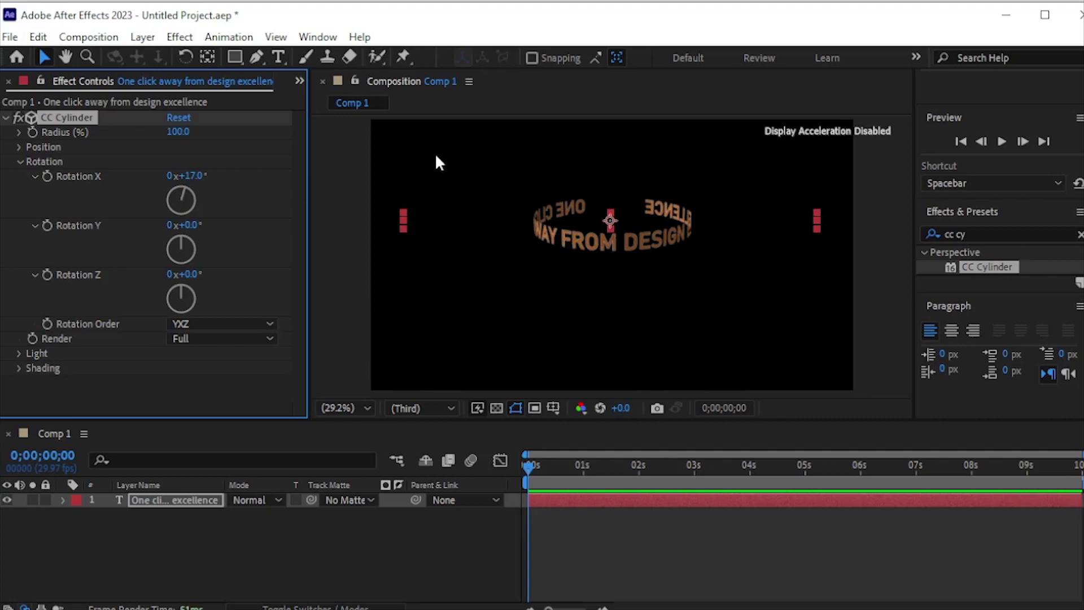
Scale the text layer up to 113%.
left_click(175, 497)
key("s")
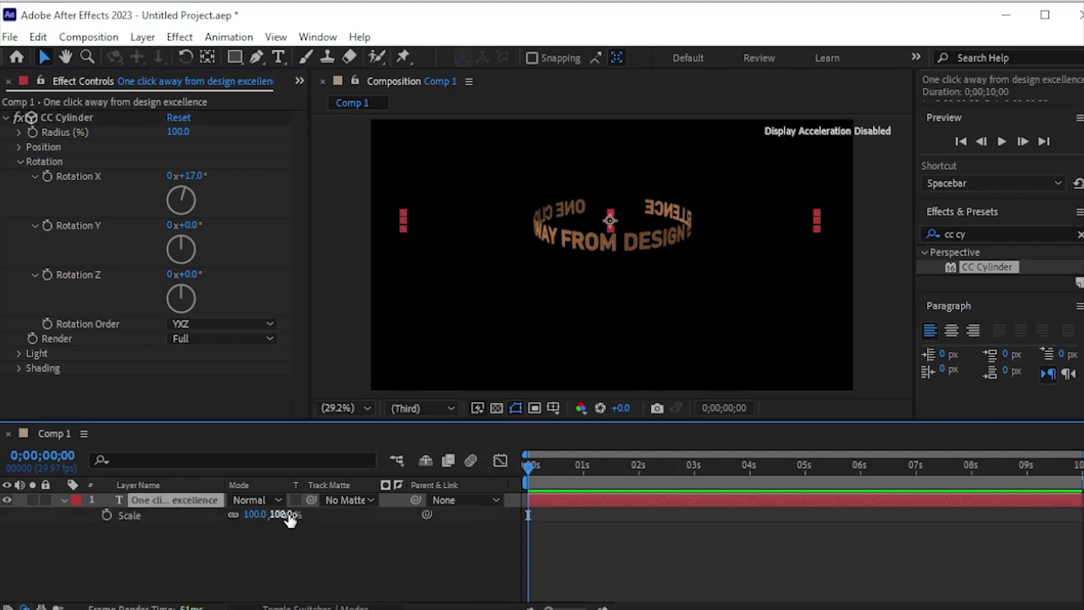
left_click_drag(288, 515, 299, 514)
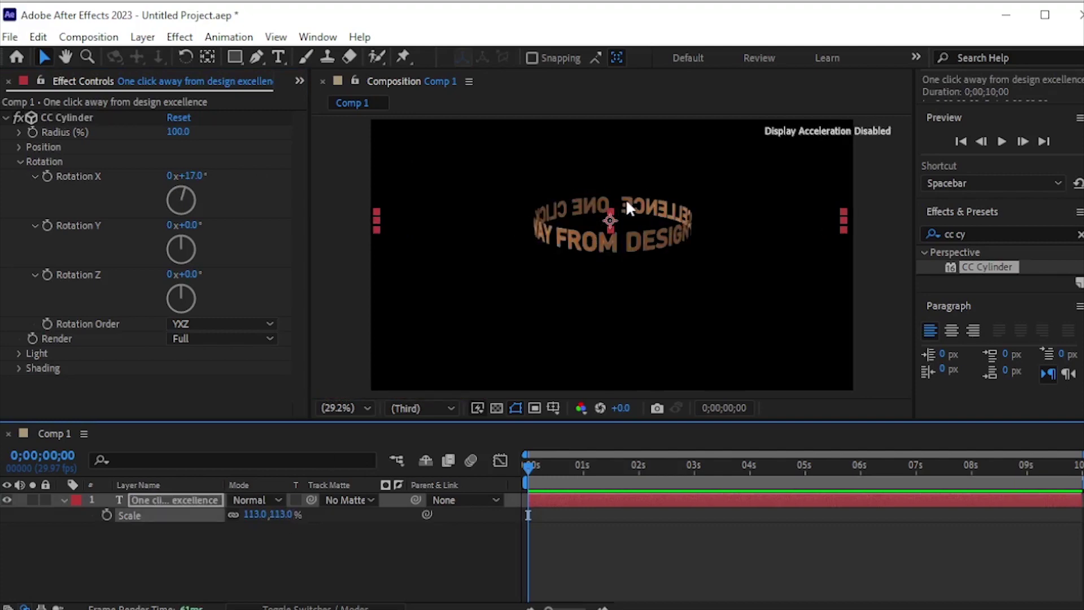
left_click(279, 525)
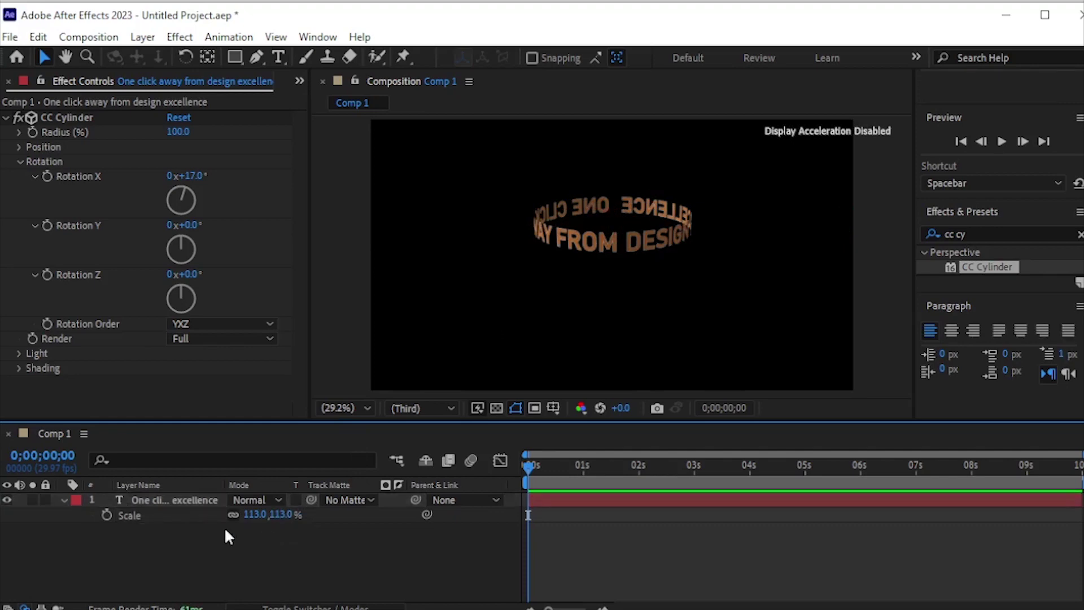
Keyframe Rotation Y at 0 at the start and 1 revolution at the comp's end.
left_click(63, 499)
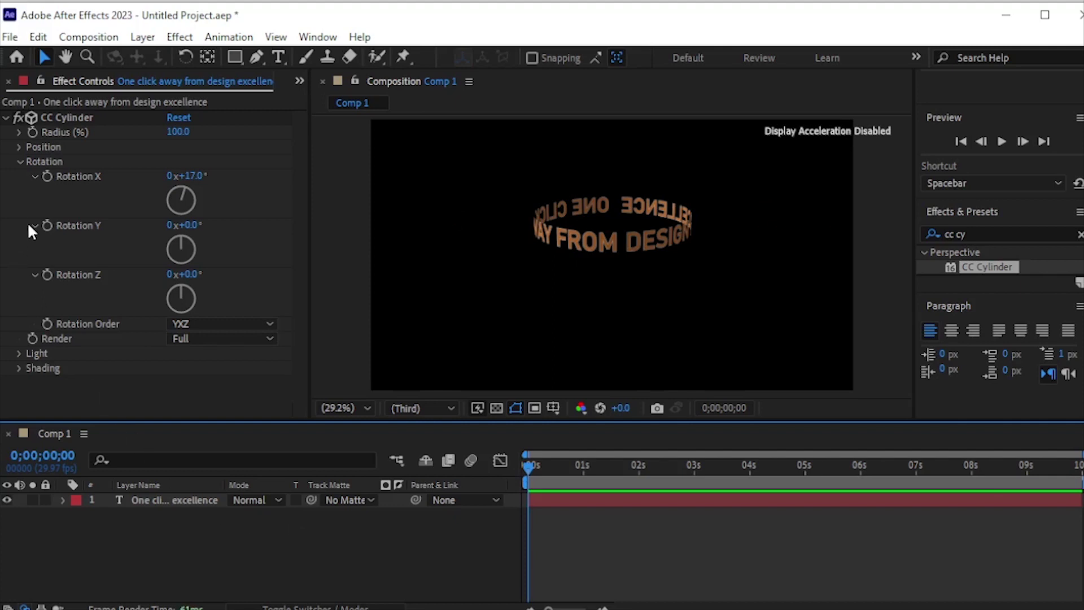
left_click(47, 228)
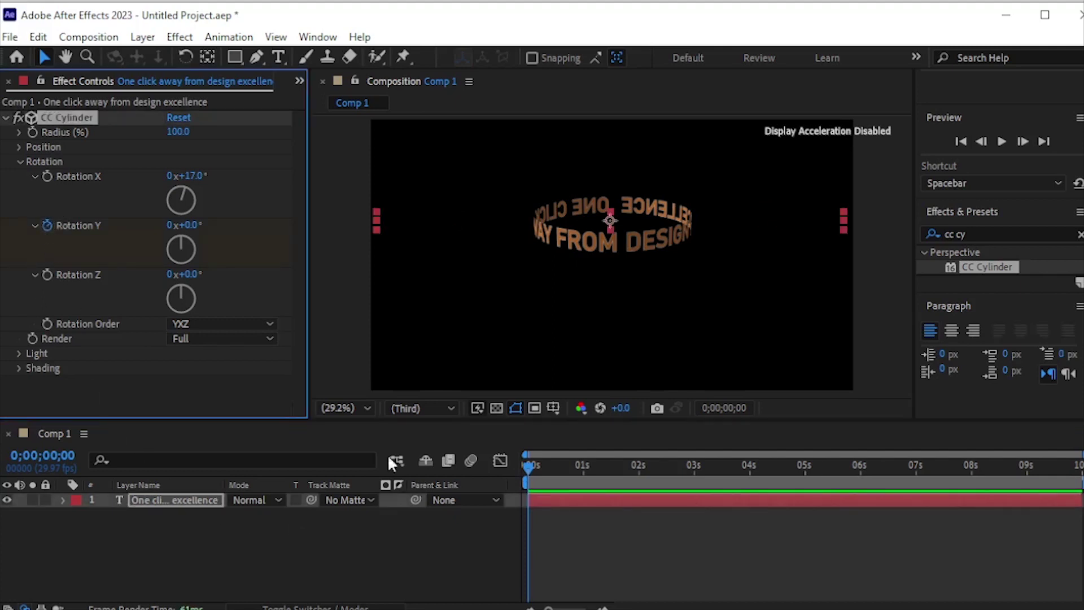
left_click_drag(531, 465, 1079, 465)
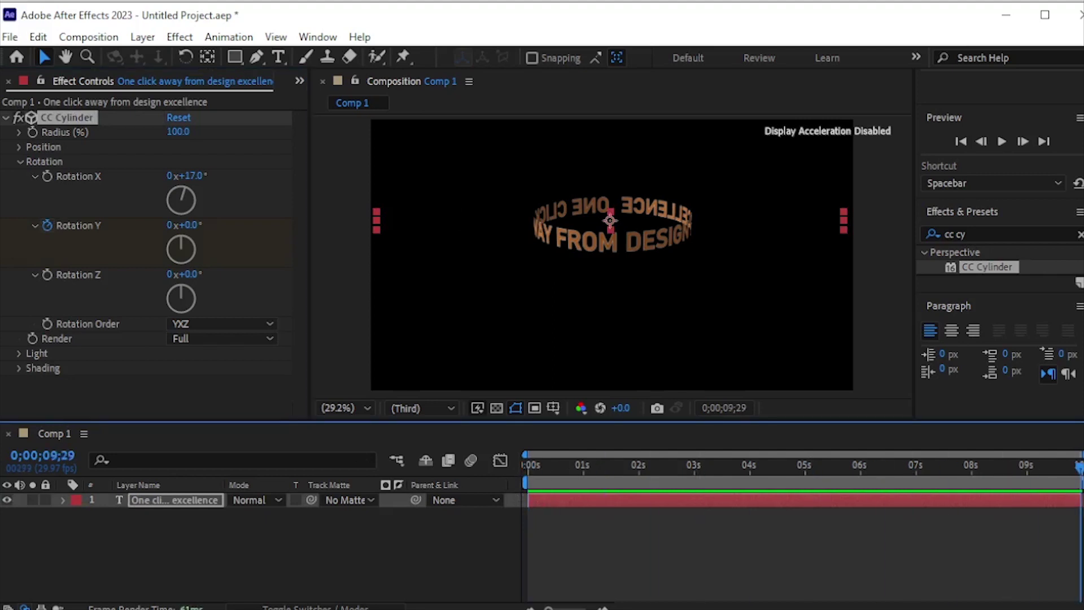
left_click(169, 224)
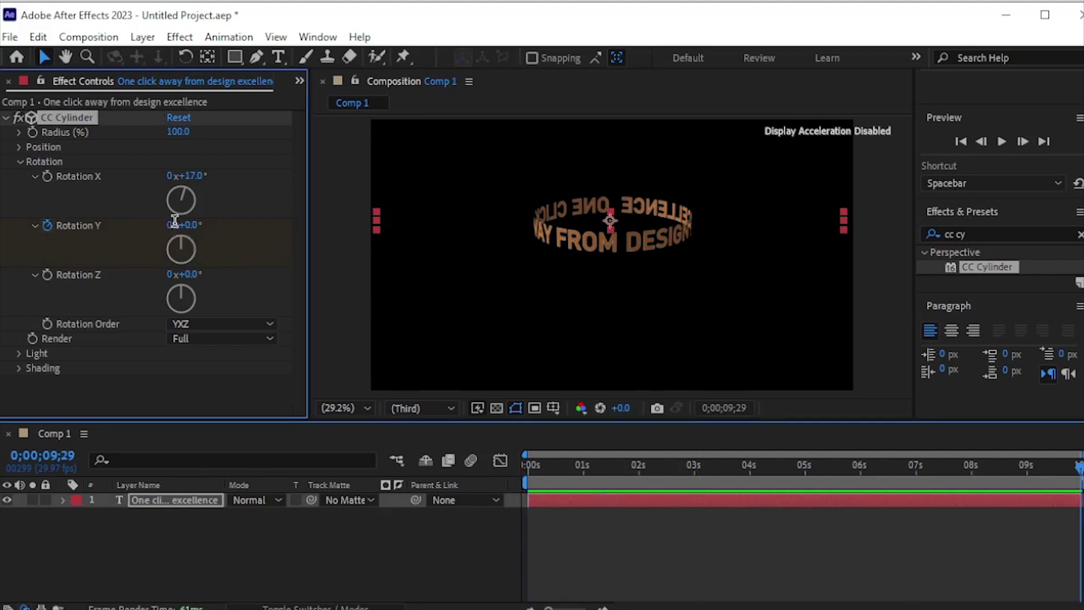
type("1")
key("Return")
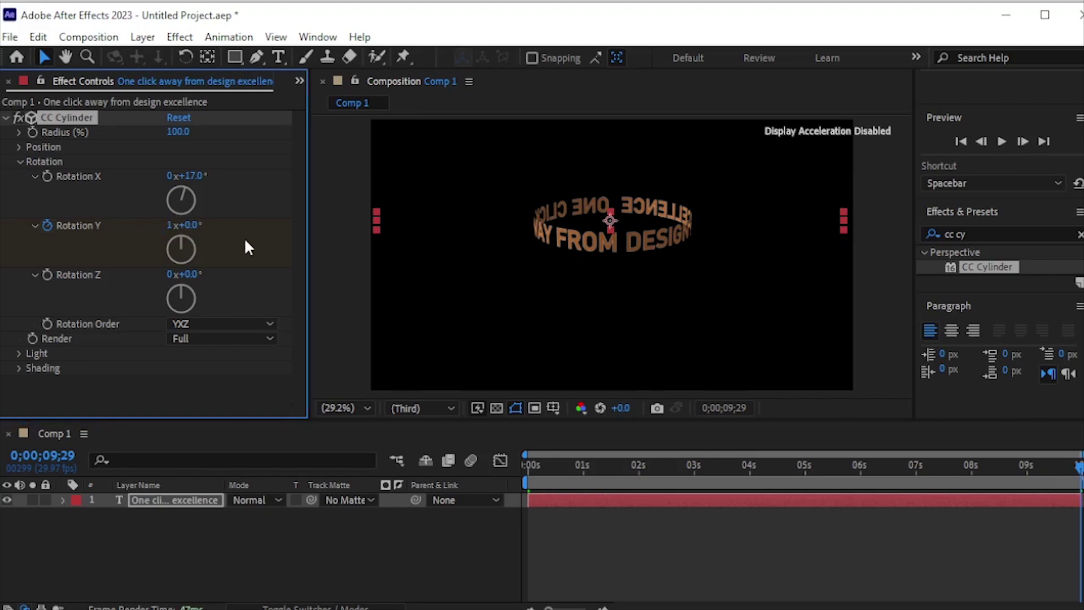
Return the playhead to the start and preview the spinning text.
left_click(379, 545)
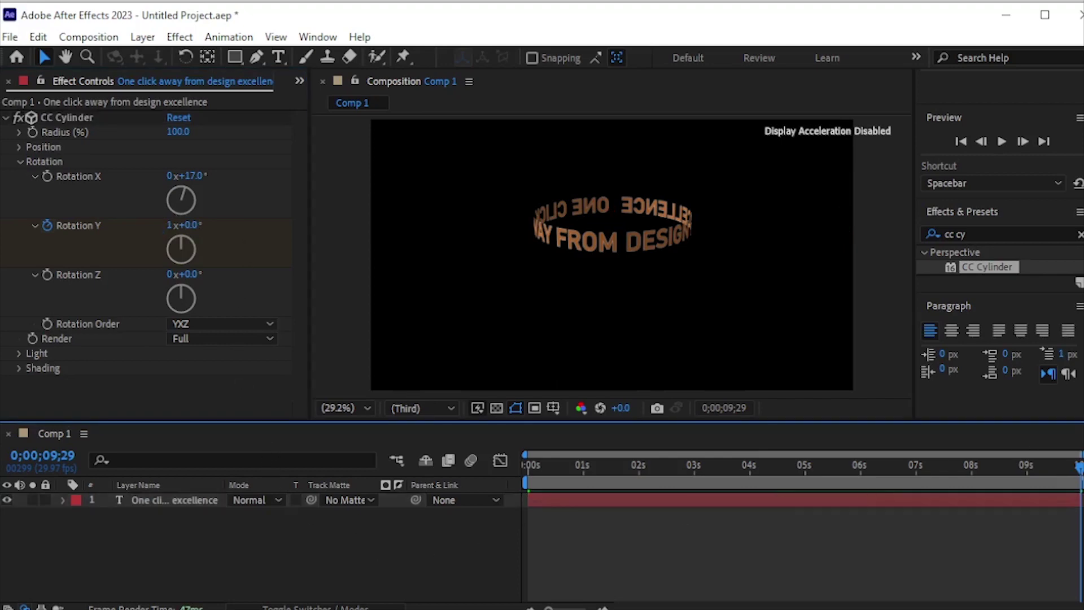
left_click_drag(1078, 469, 456, 469)
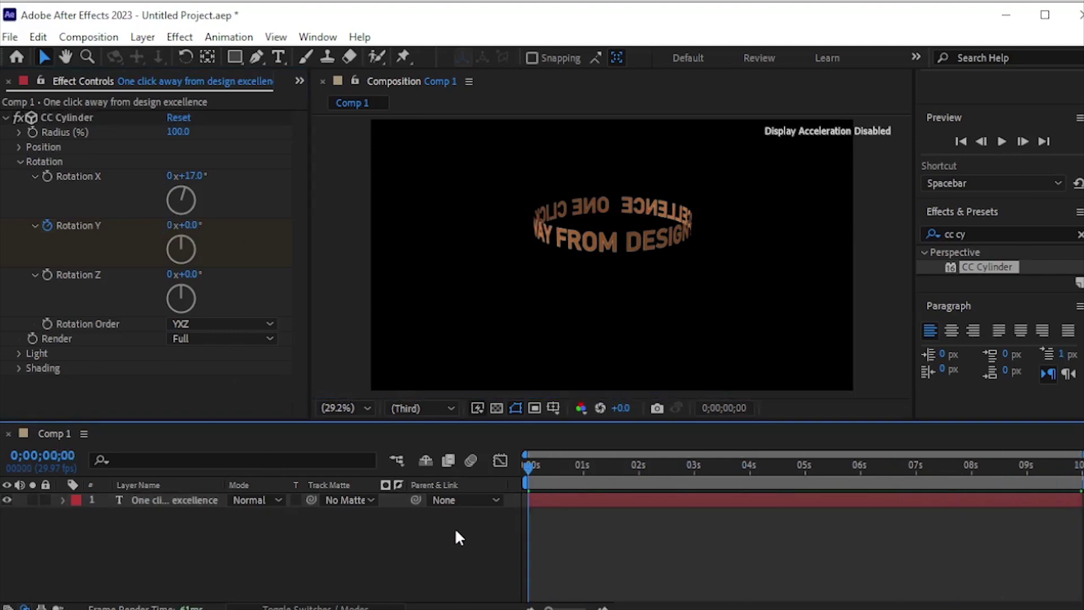
key("space")
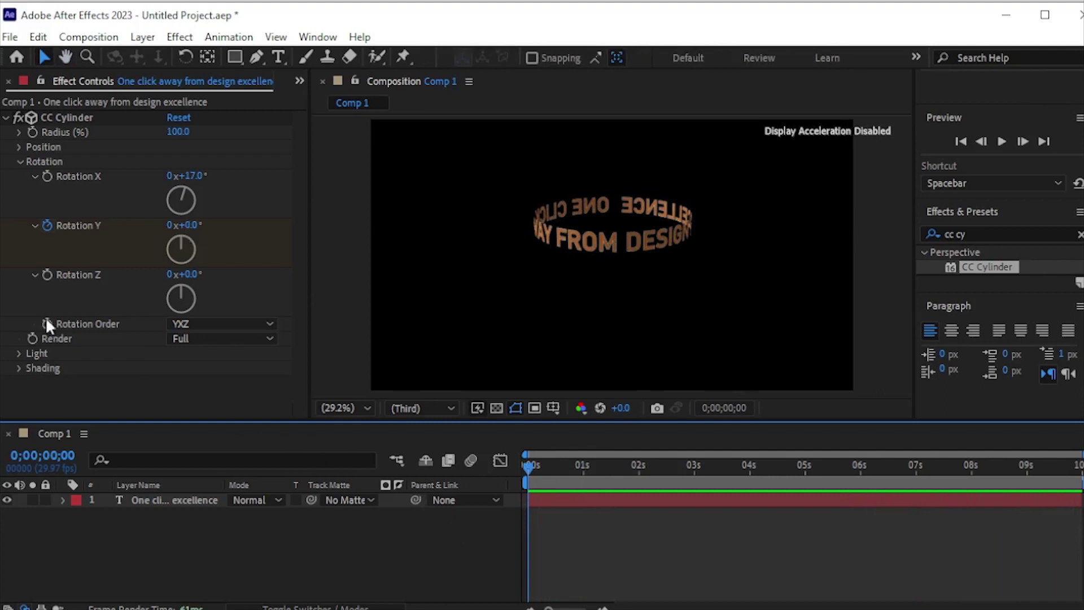
Bring the Project panel forward and deselect Comp 1.
left_click(299, 82)
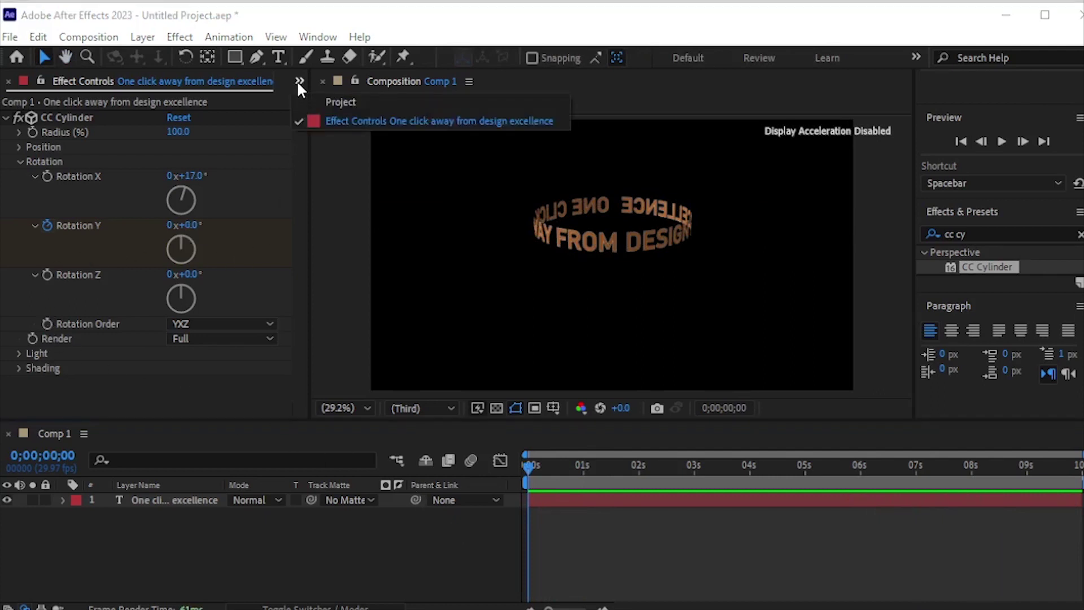
left_click(337, 99)
left_click(155, 258)
Import the favpng phone PNG from Downloads into the project.
right_click(155, 274)
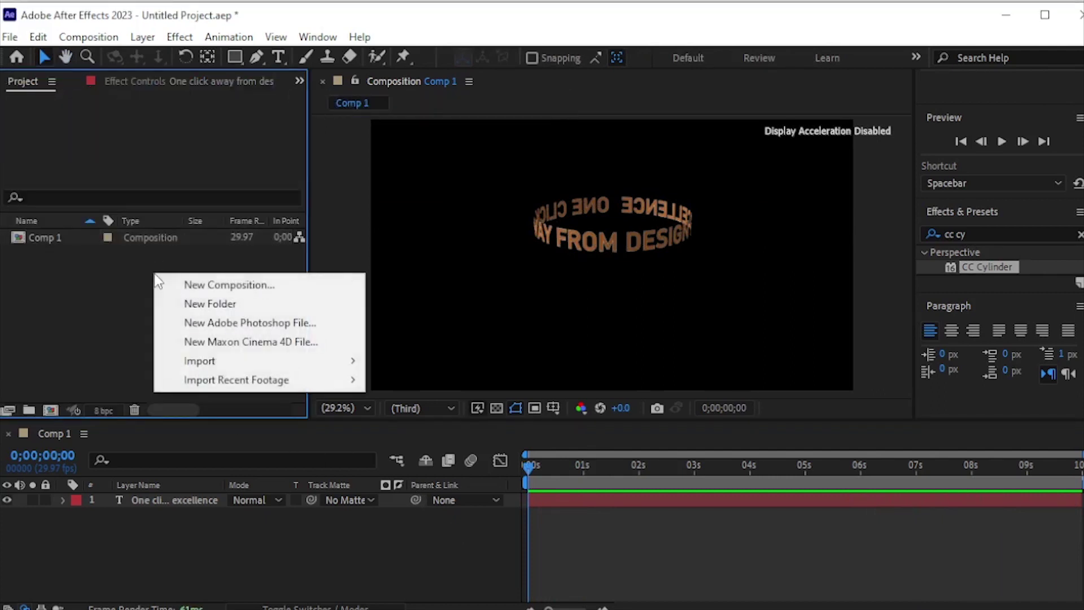
mouse_move(246, 361)
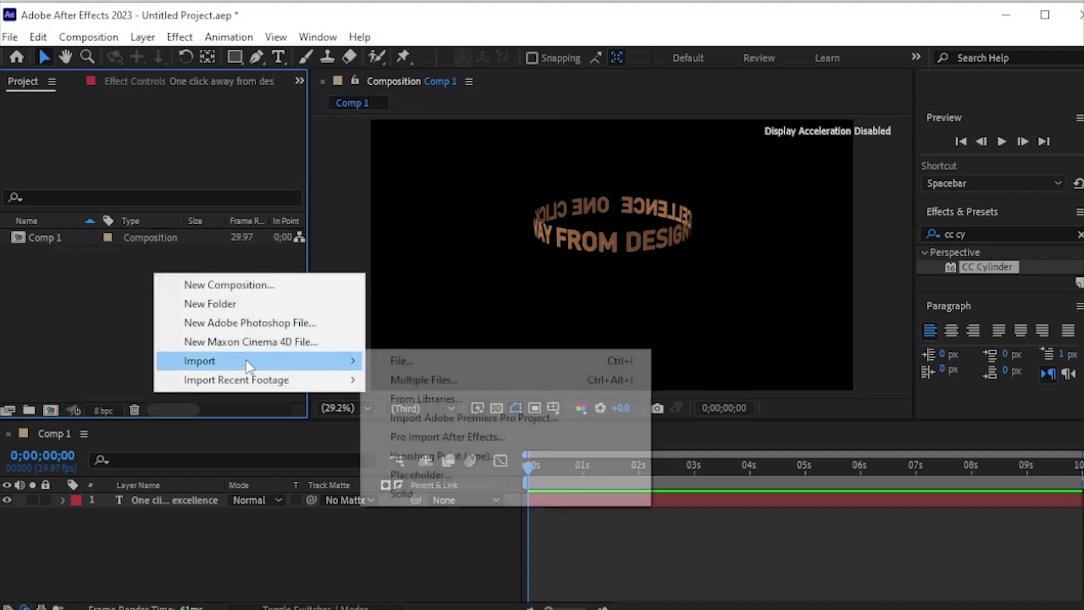
left_click(388, 361)
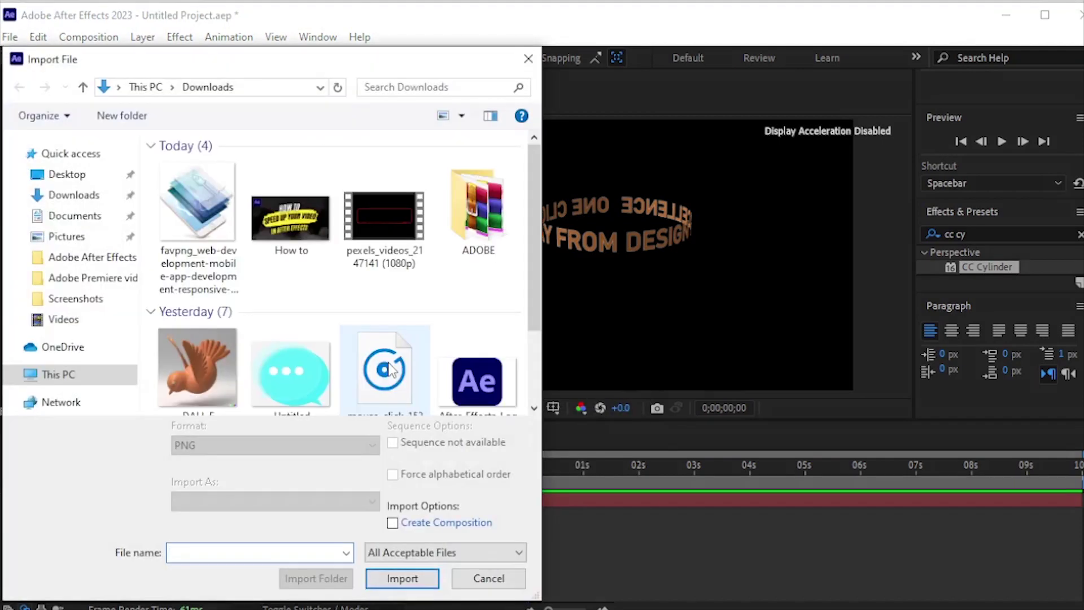
left_click(186, 222)
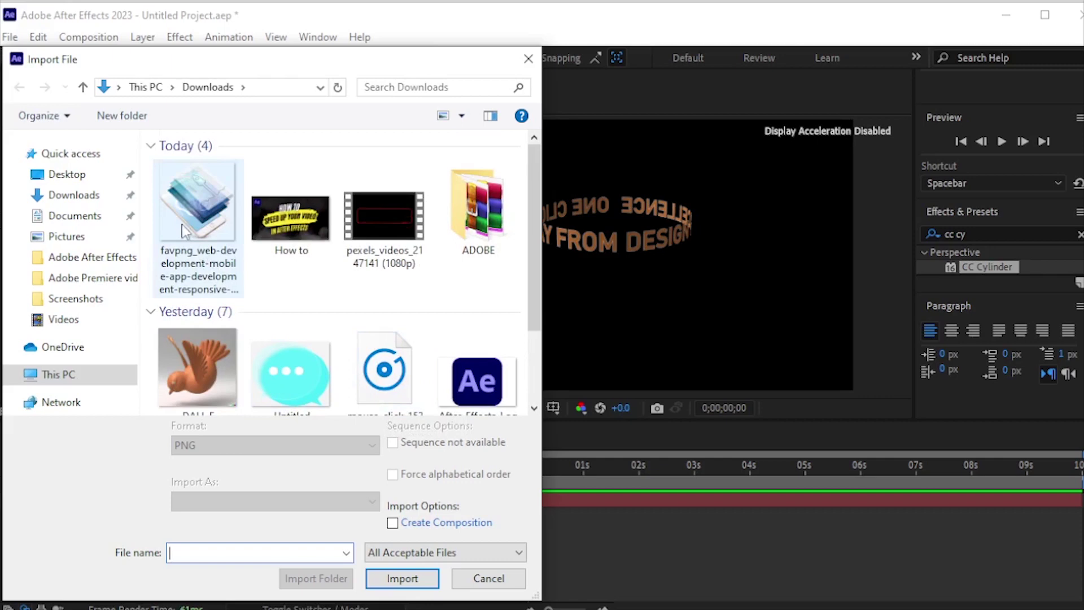
left_click(403, 566)
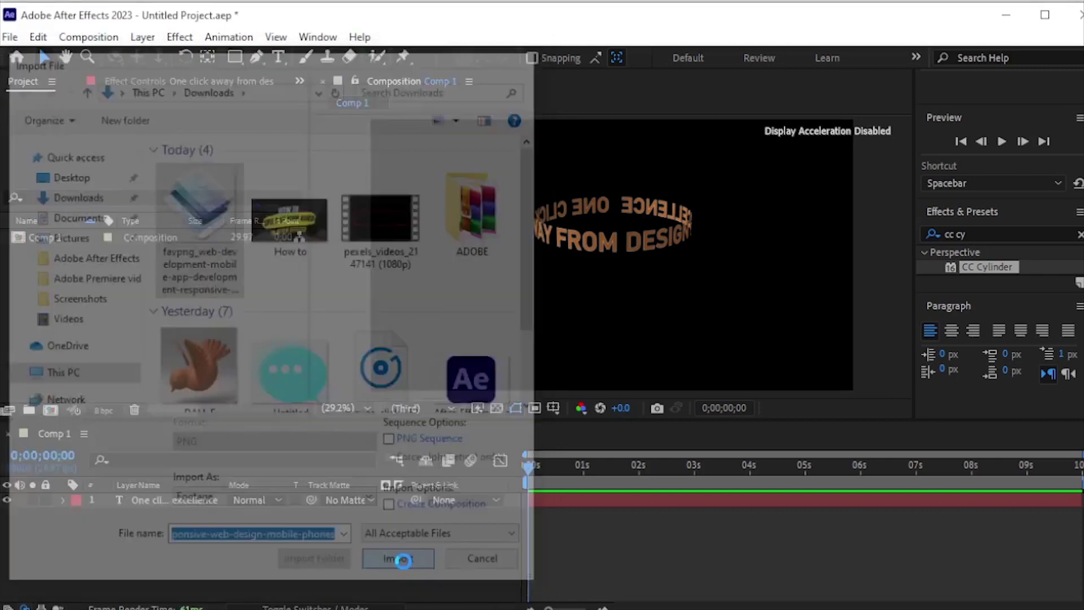
Add the phone PNG to Comp 1, scale it to 53% and move it up.
left_click_drag(152, 249, 186, 493)
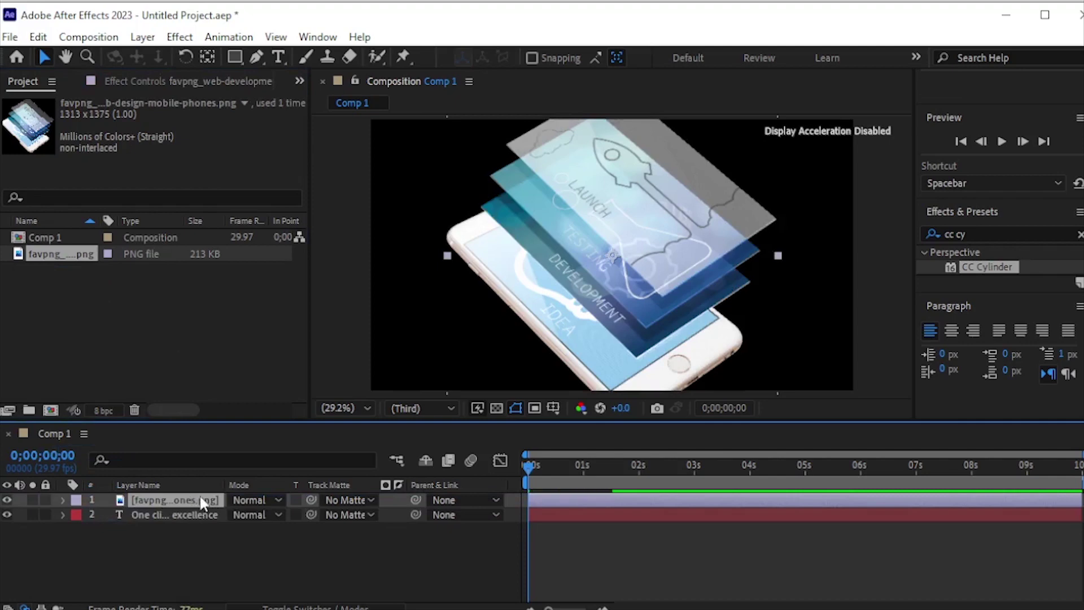
key("s")
mouse_move(292, 518)
left_mouse_down()
mouse_move(233, 532)
mouse_move(283, 514)
left_mouse_up()
left_click_drag(623, 252, 622, 220)
Rotate the phone layer to 10° and shift it left over the text.
key("r")
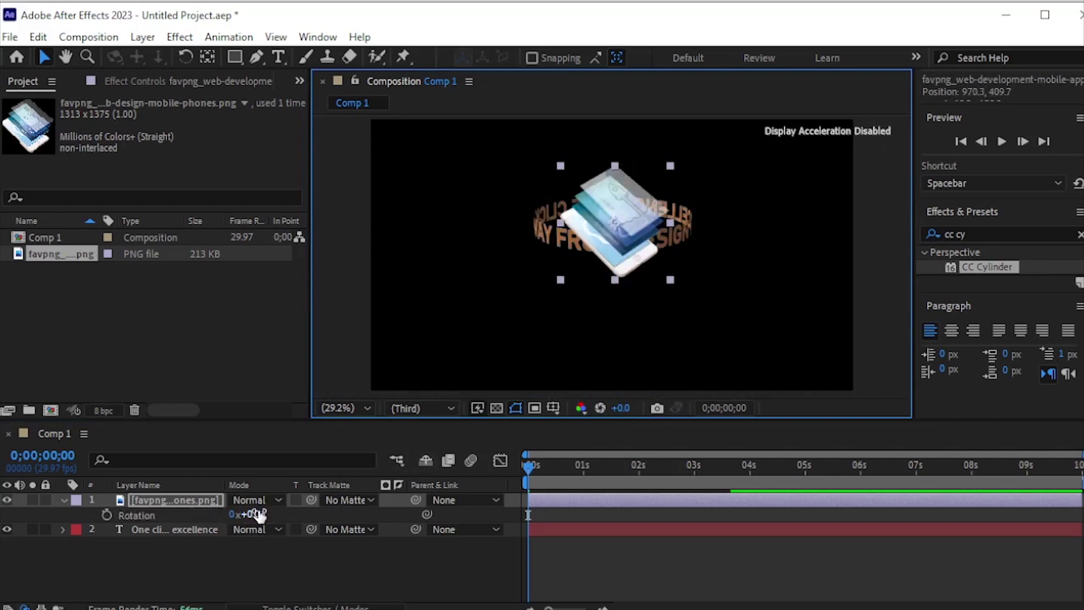
left_click(261, 512)
left_click_drag(261, 511, 261, 512)
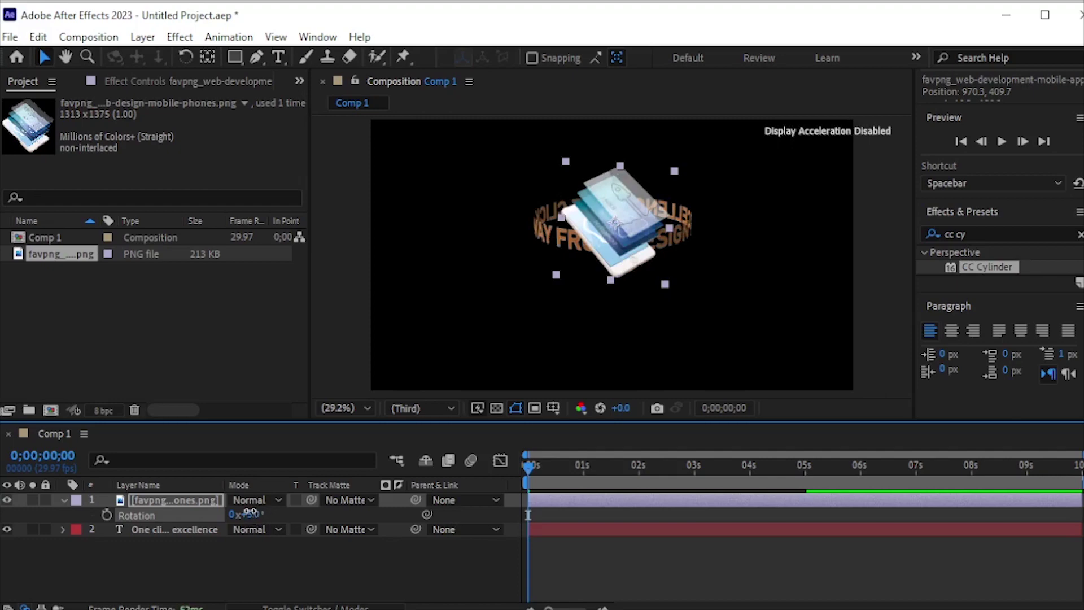
left_click_drag(252, 512, 253, 524)
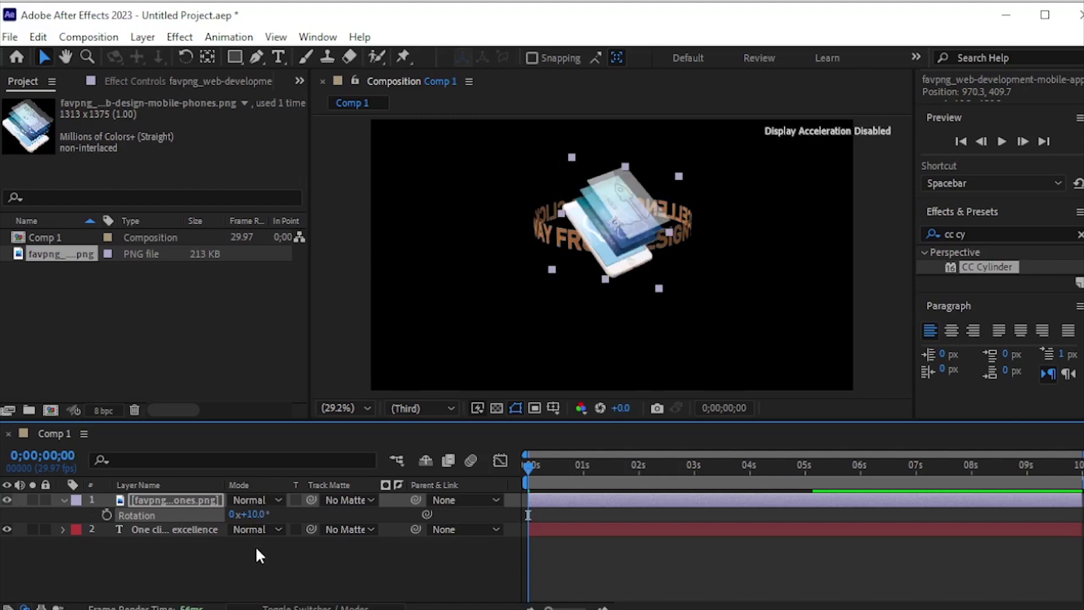
left_click_drag(640, 206, 632, 205)
left_click(276, 565)
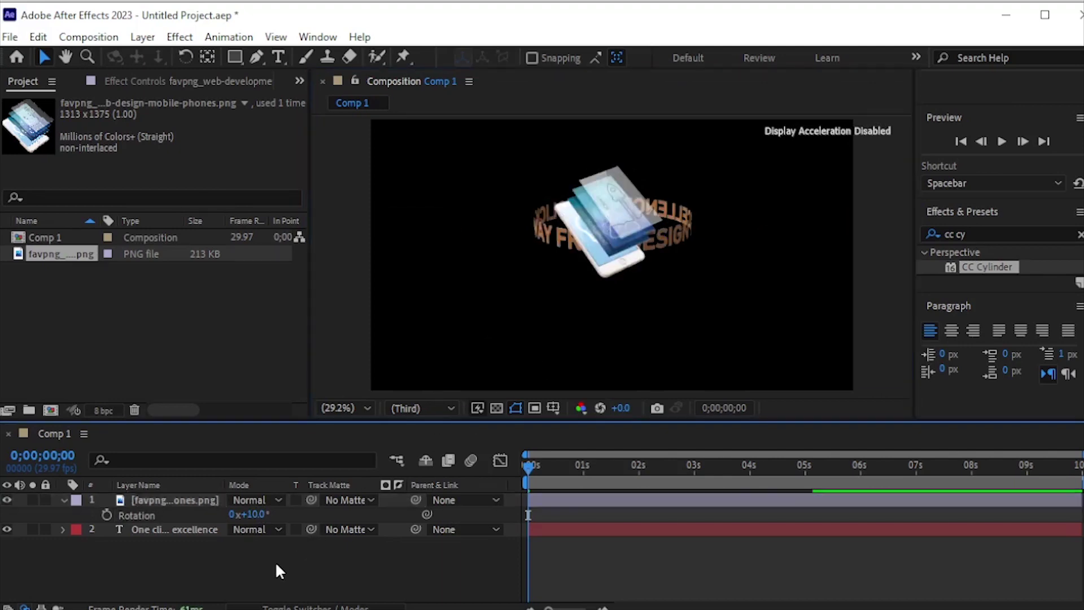
Duplicate the curved text layer and move the copy above the phone layer.
left_click(62, 500)
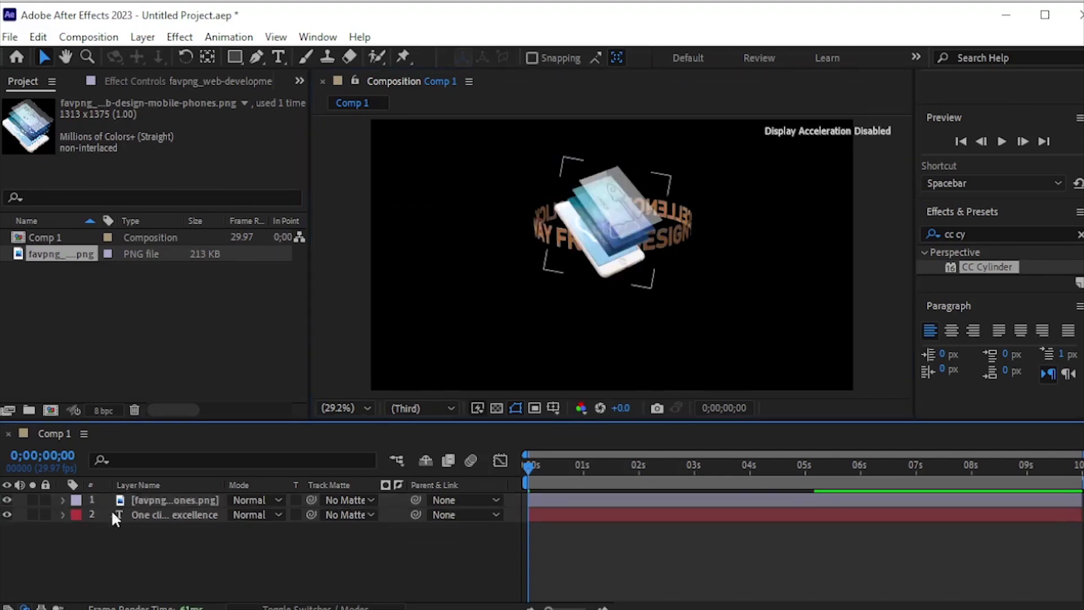
left_click(149, 517)
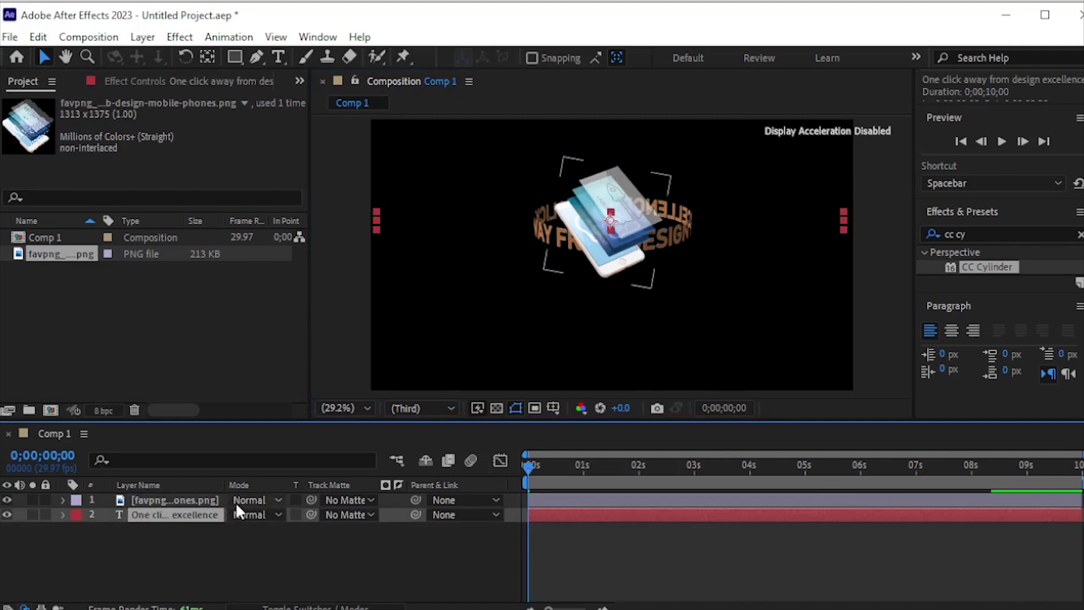
key("ctrl+d")
left_click_drag(188, 513, 175, 496)
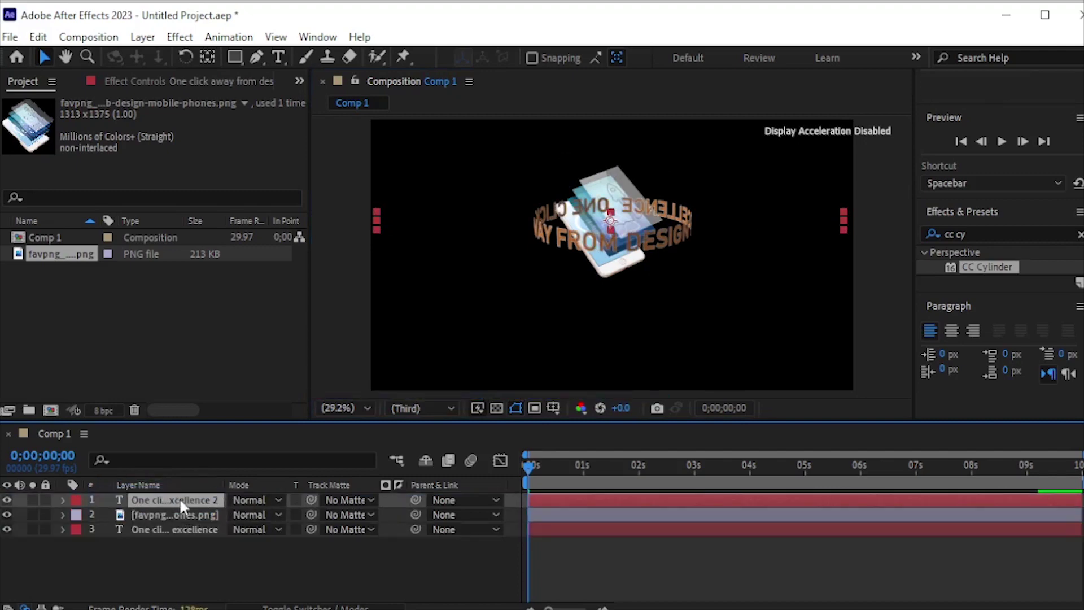
Set the copy's CC Cylinder Render option to Outside.
left_click(223, 83)
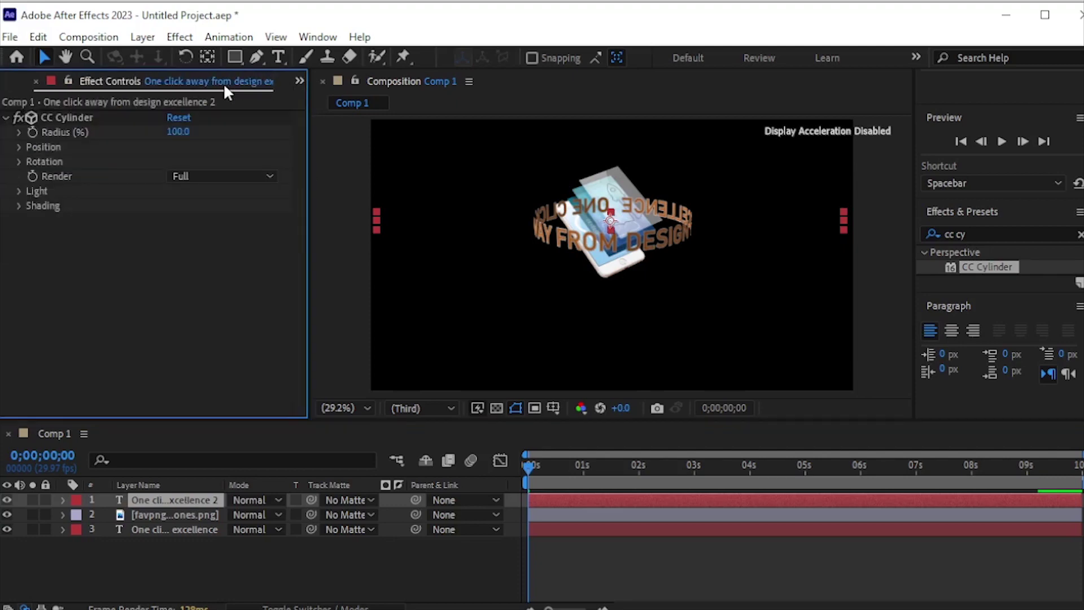
left_click(210, 178)
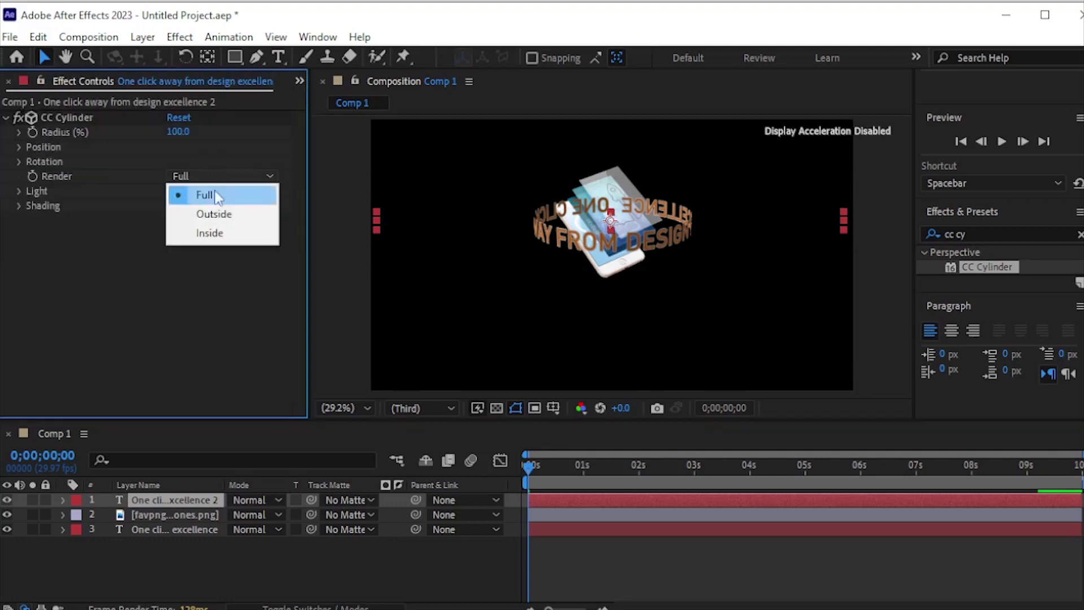
left_click(217, 213)
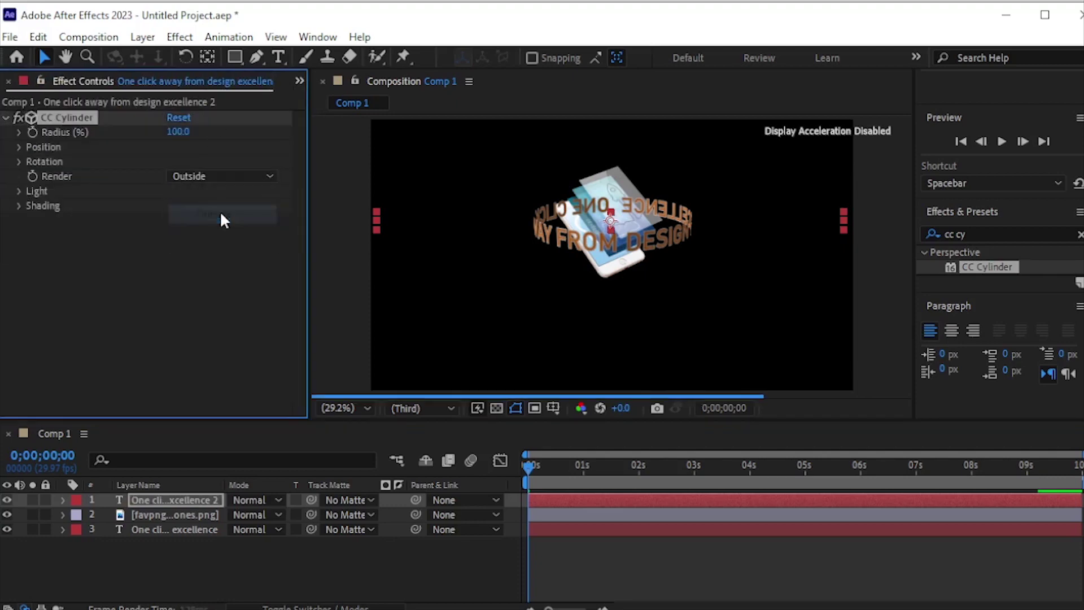
left_click(226, 308)
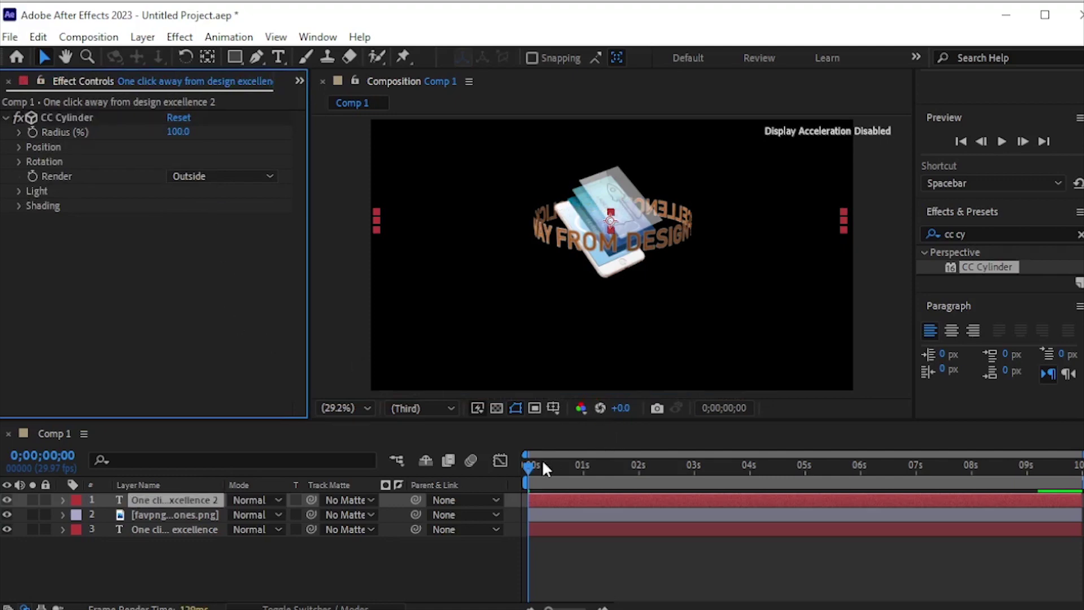
left_click(518, 477)
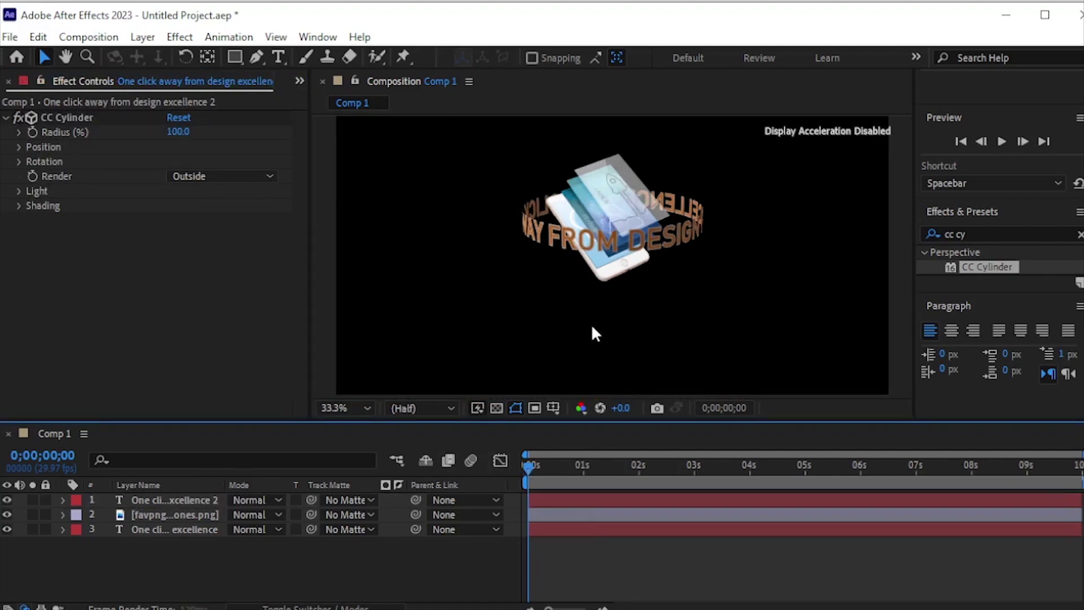
key("slash")
scroll(596, 333, "down", 2)
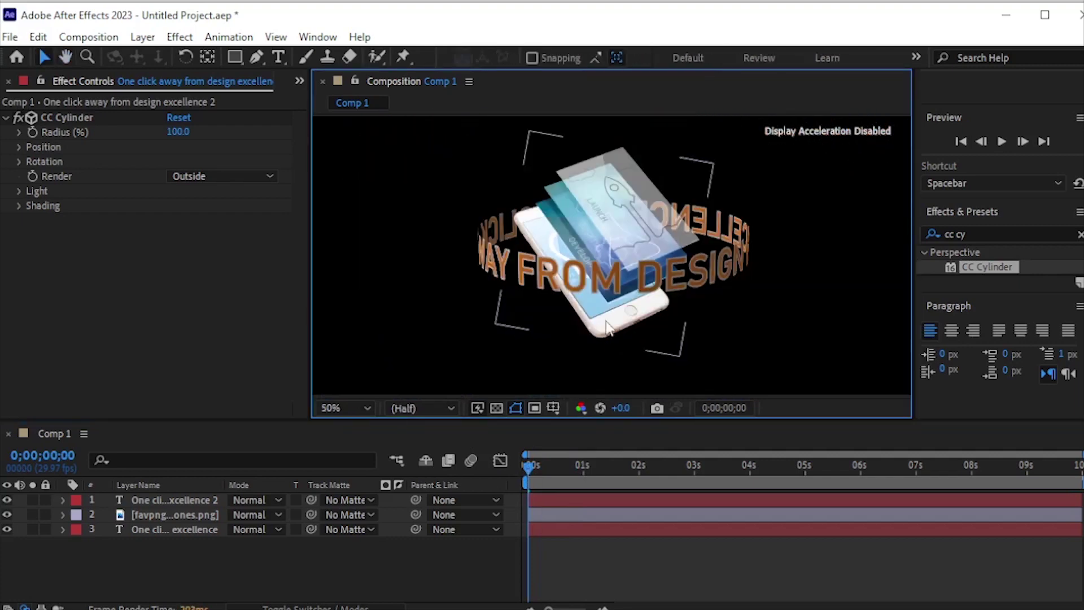
left_click(521, 467)
key("space")
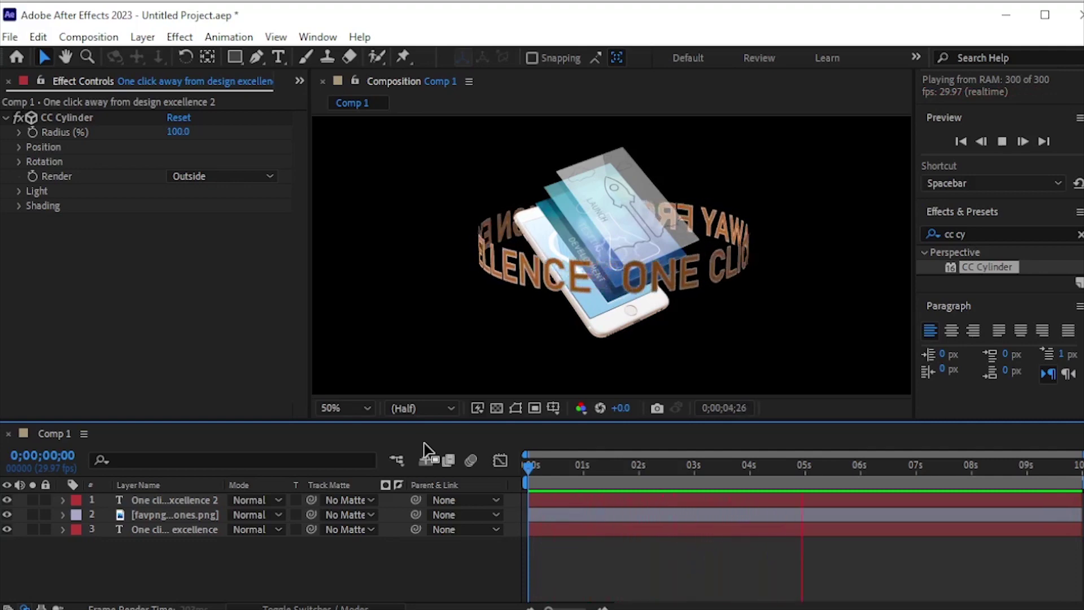
key("space")
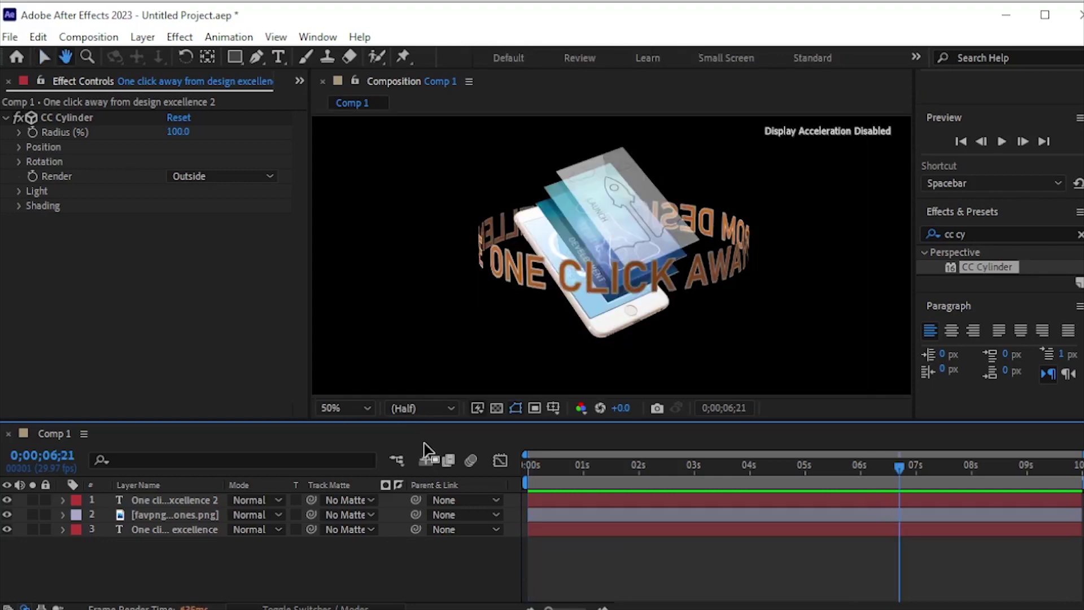
Set Ambient to 70 under CC Cylinder's Shading settings.
left_click(20, 207)
left_click(176, 218)
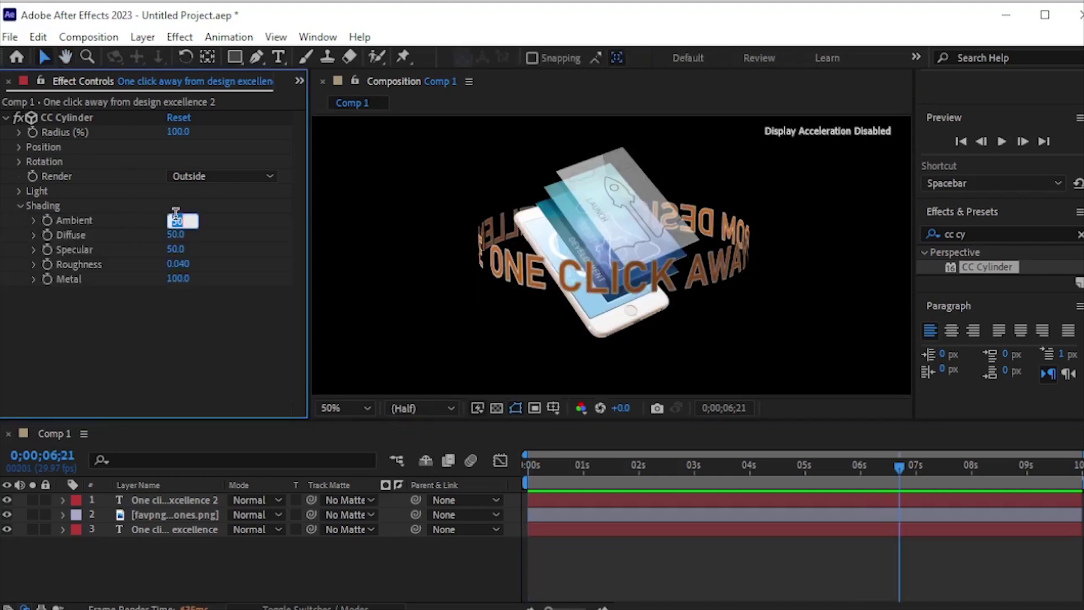
type("70")
left_click(237, 229)
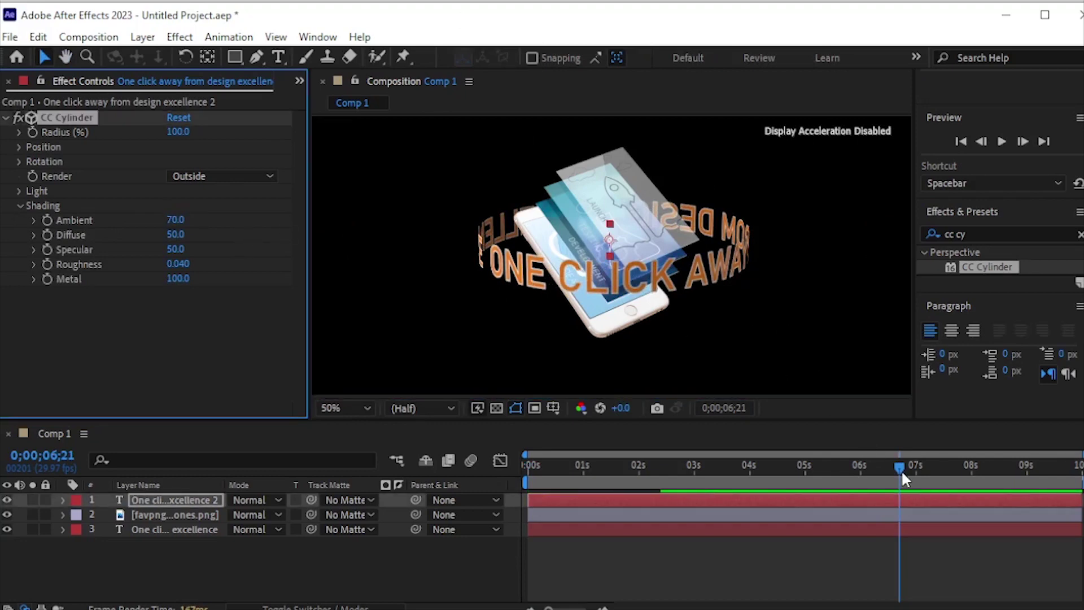
Preview the spinning text ring from about 5 seconds, stopping near 8 seconds.
left_click_drag(901, 470, 801, 468)
key("space")
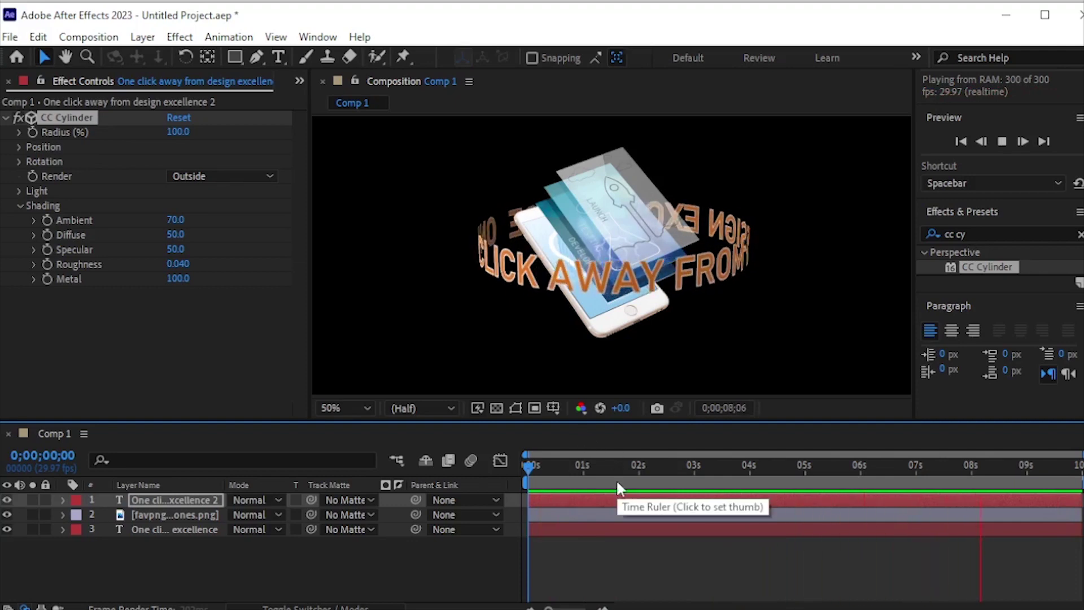
key("h")
key("space")
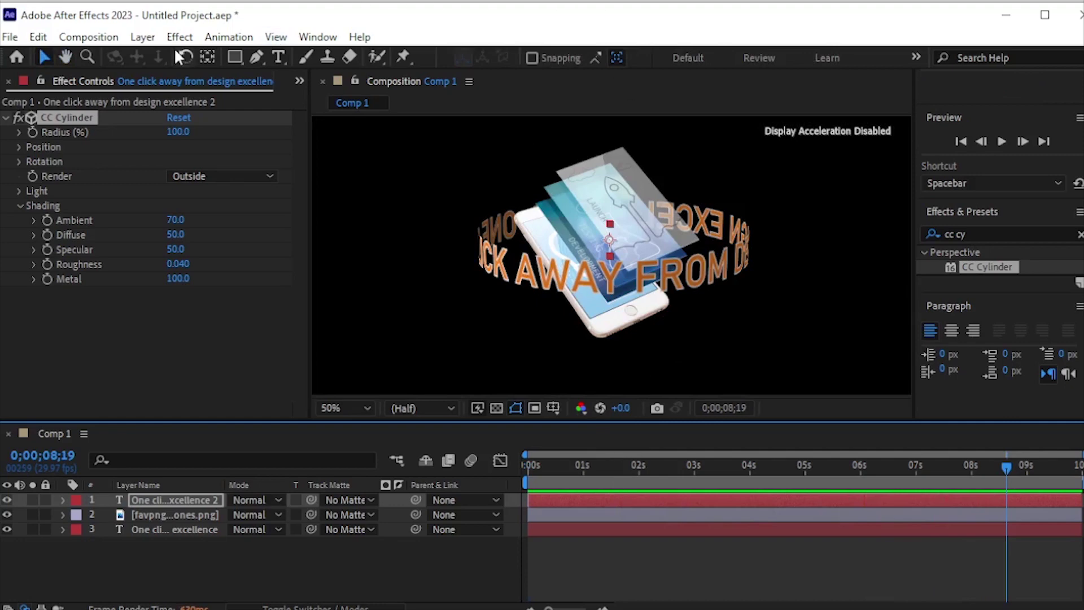
Create a new solid via Layer > New > Solid with colour hex 183255.
left_click(142, 37)
mouse_move(147, 56)
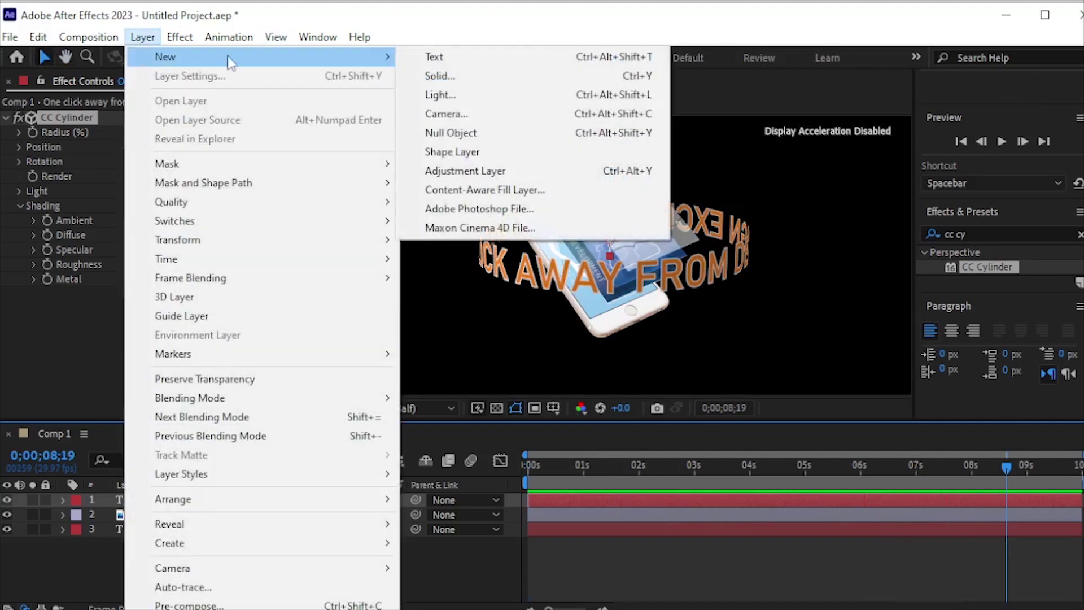
left_click(472, 79)
left_click(840, 480)
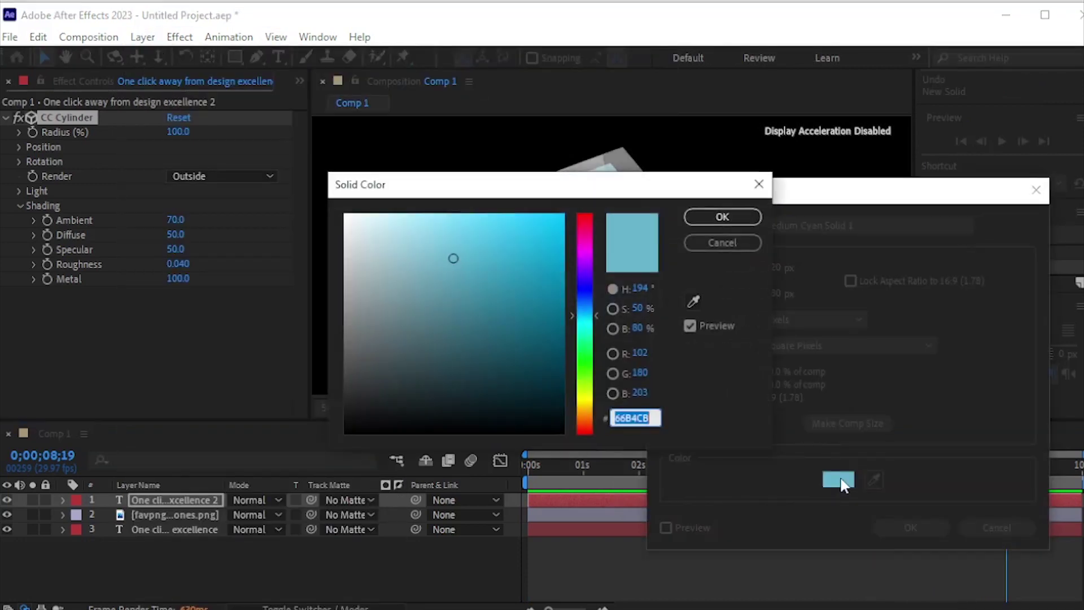
type("183255")
left_click(703, 219)
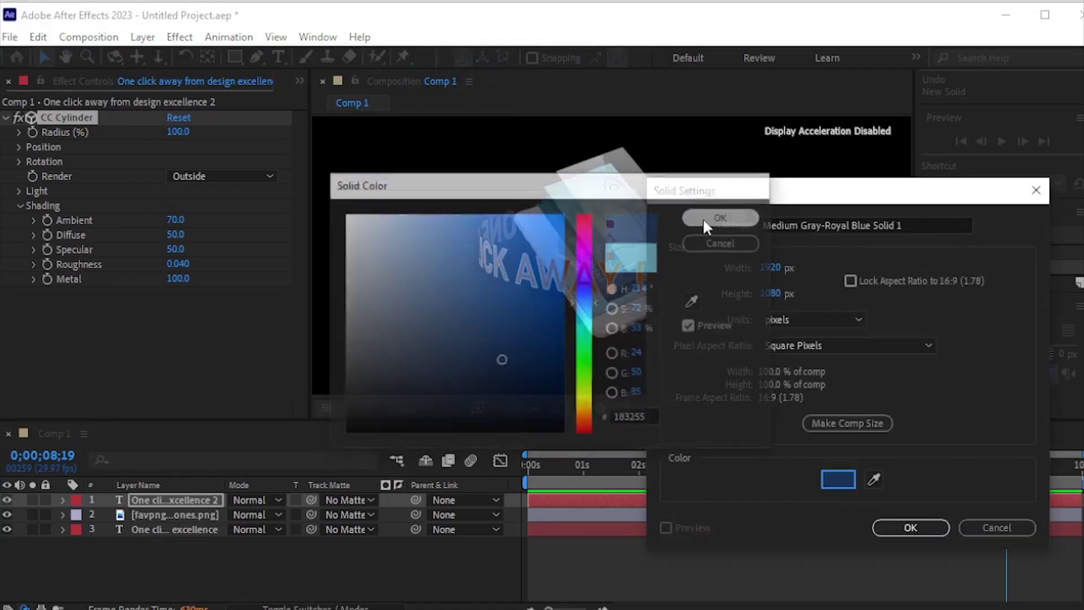
left_click(912, 527)
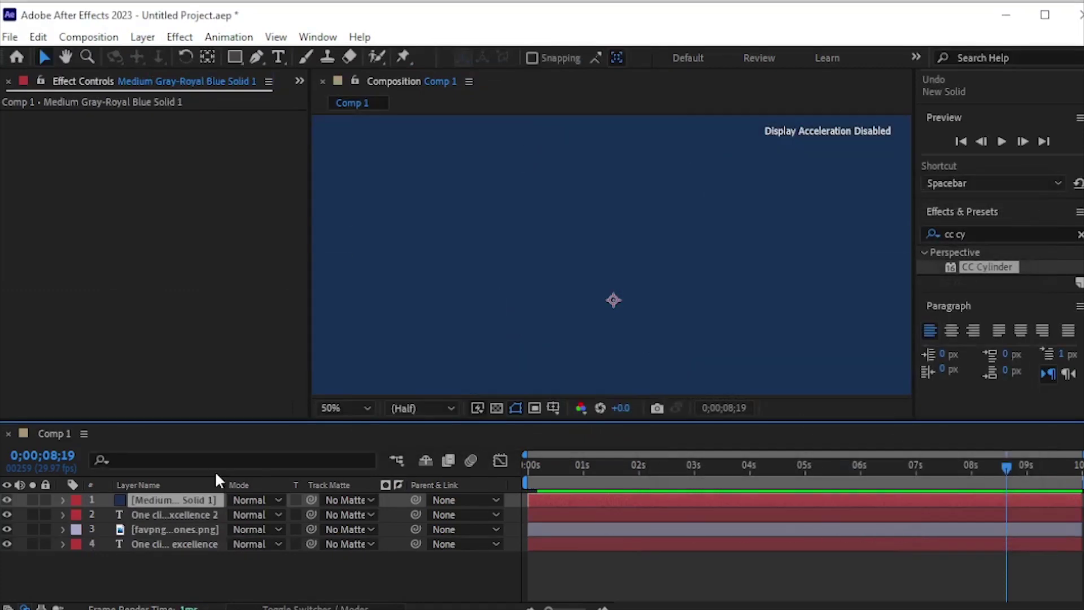
Drag the blue solid to the bottom of the layer stack, then preview from 0 seconds.
left_click_drag(174, 501, 178, 568)
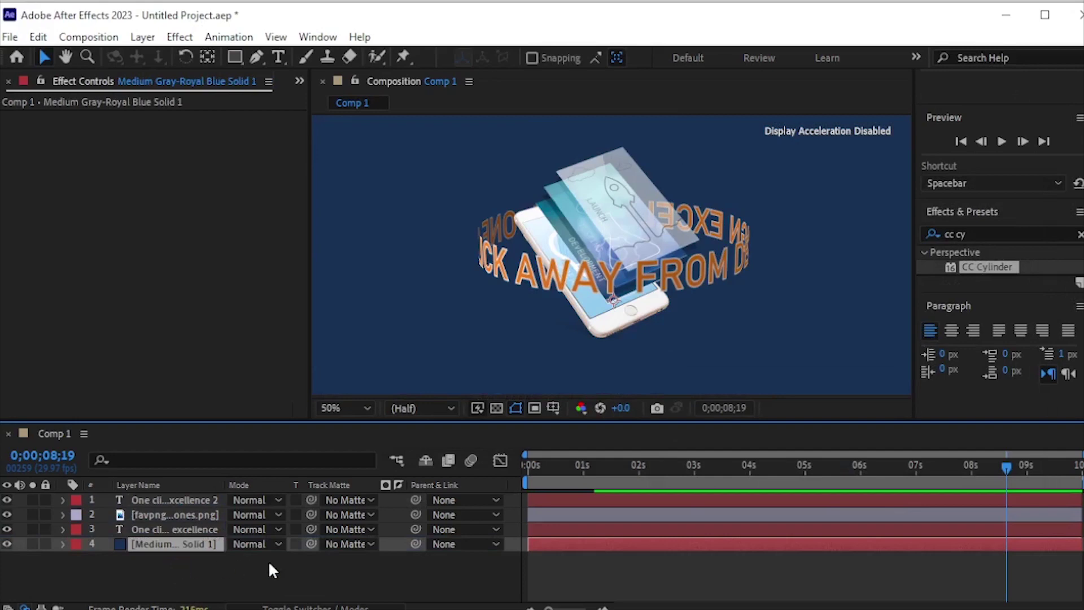
left_click(379, 587)
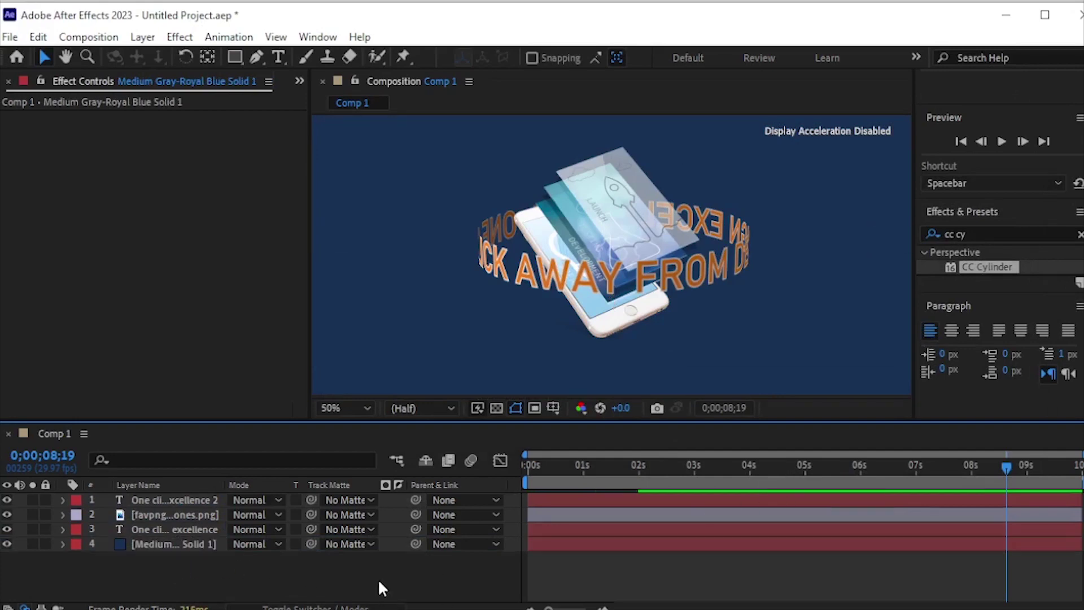
left_click_drag(1007, 459, 341, 478)
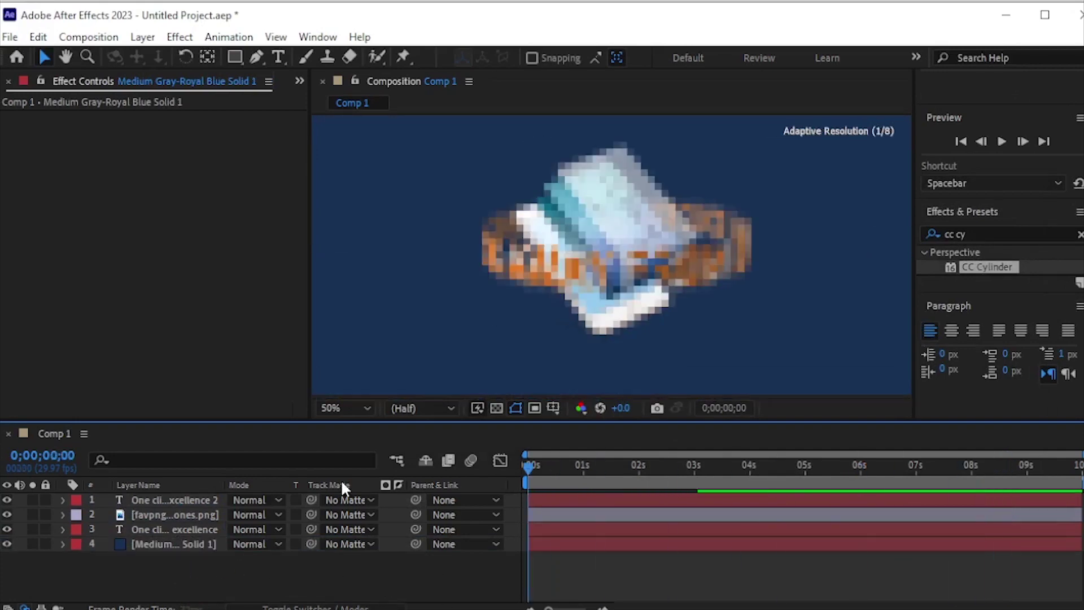
key("space")
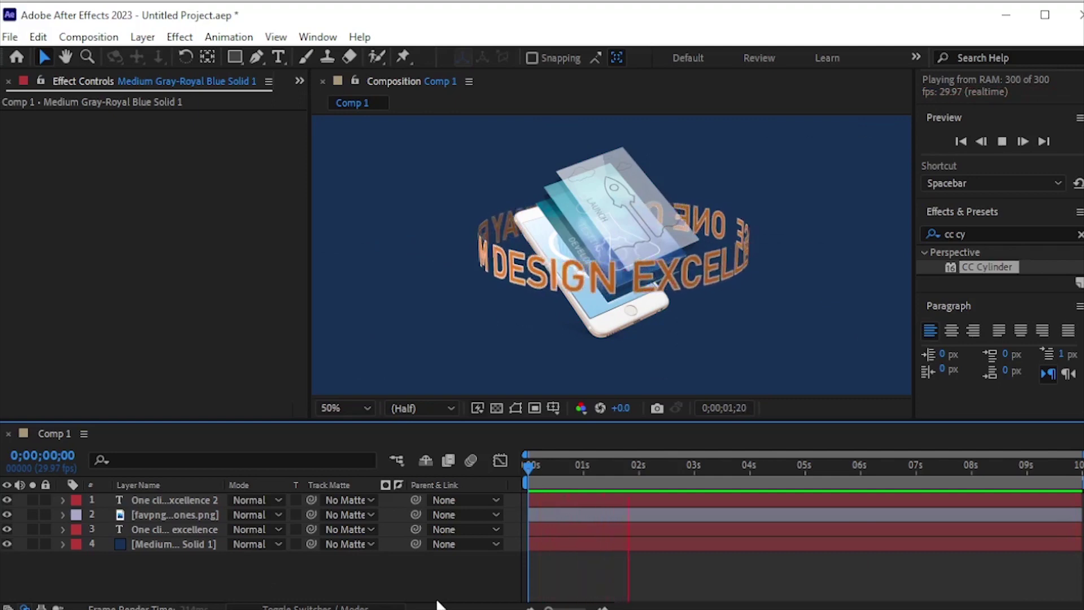